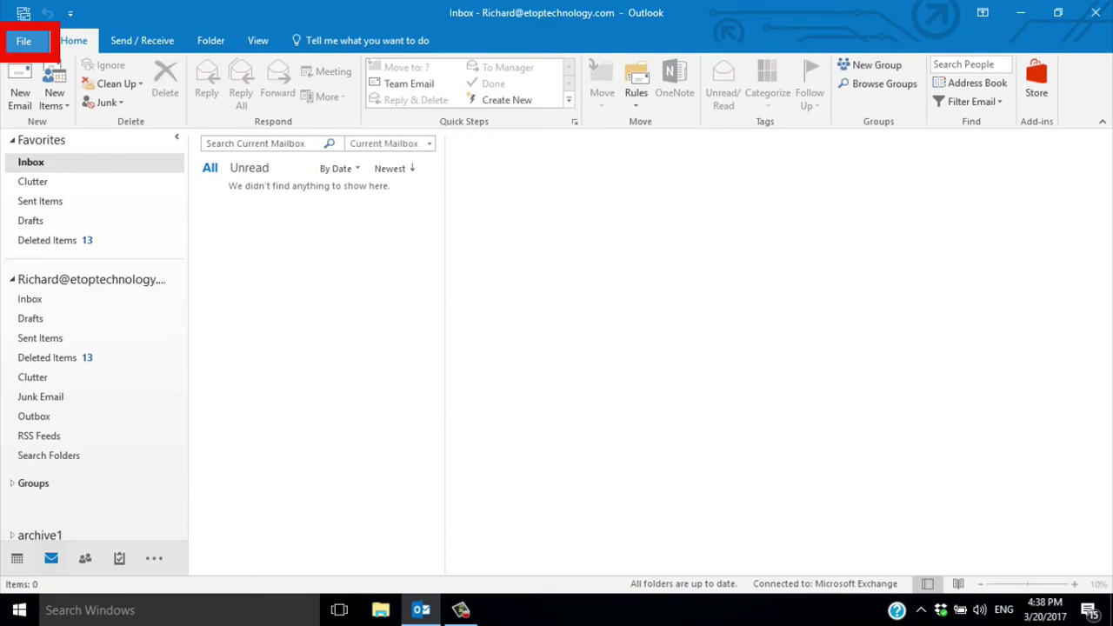
Step: Go to Outlook Options' Mail category to reach the signature settings
key("alt+f")
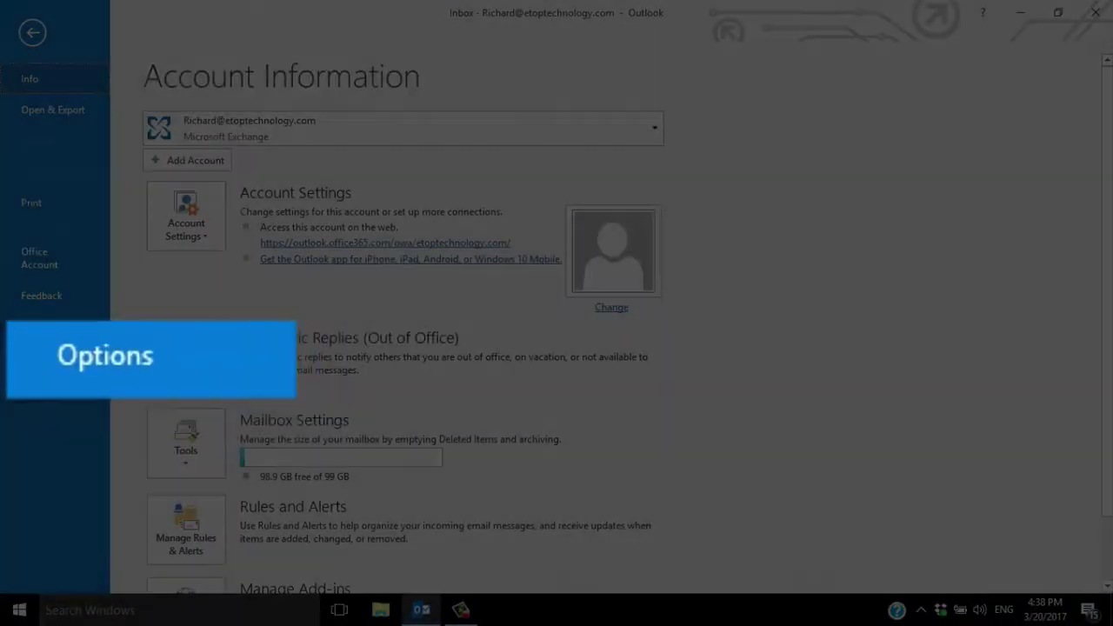
key("t")
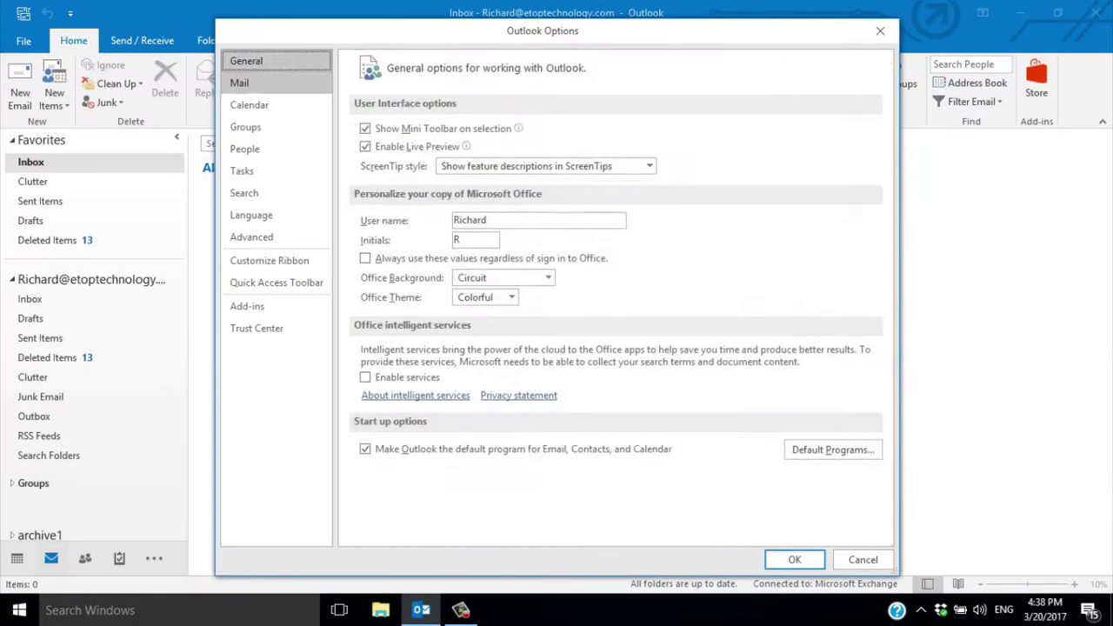
left_click(239, 83)
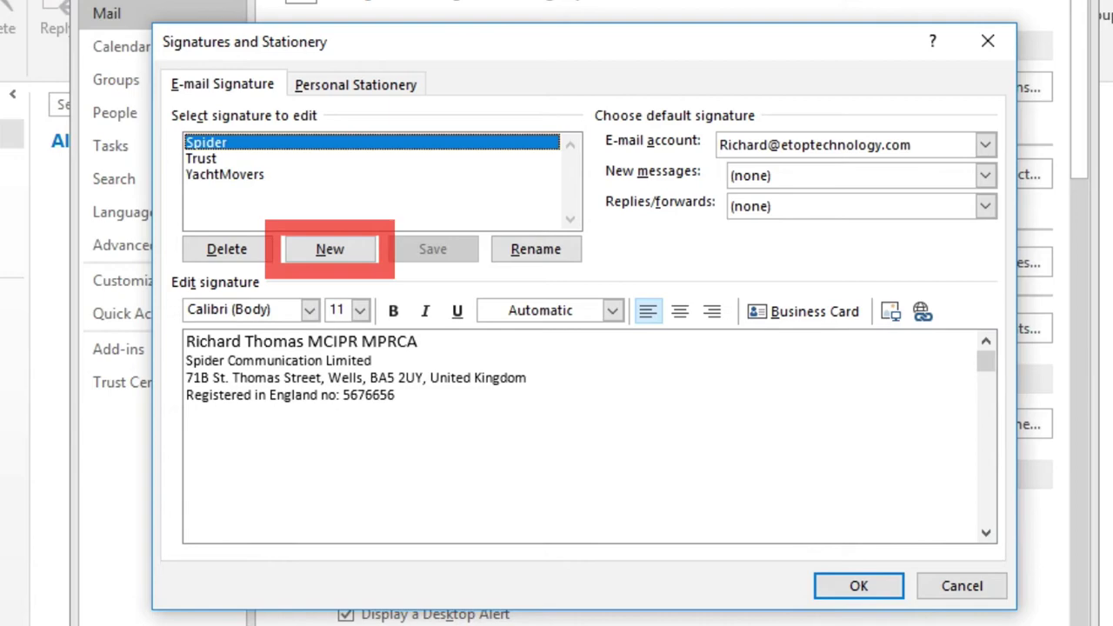
Step: Create a signature named 'Test (Main)' with the director's name and title at Spider Communication Limited
key("alt+n")
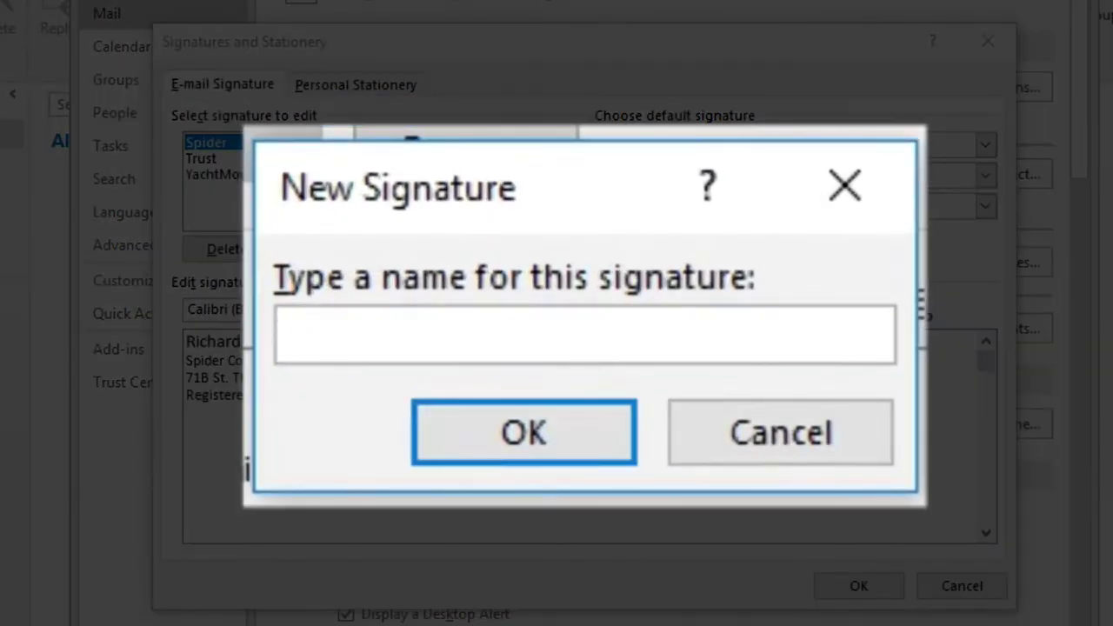
type("Test (M")
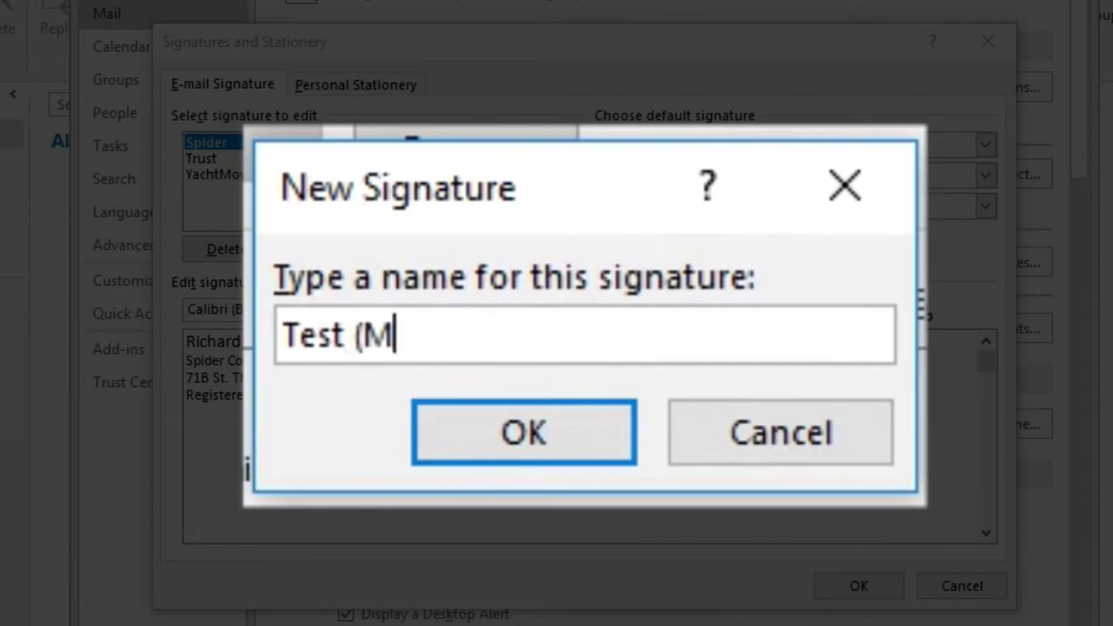
type("ain)")
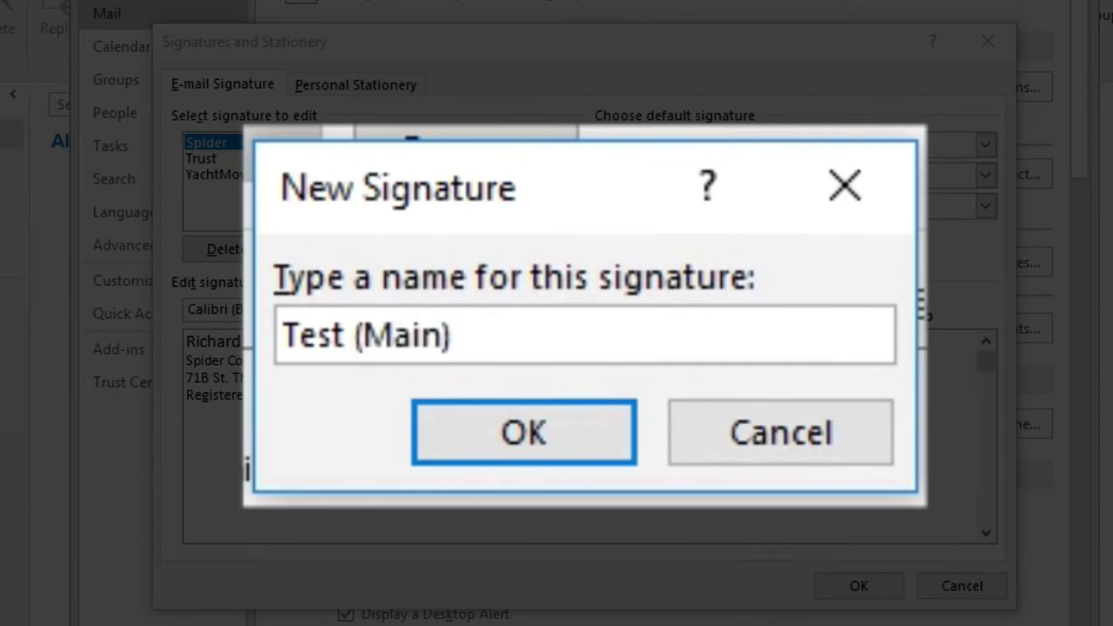
key("Return")
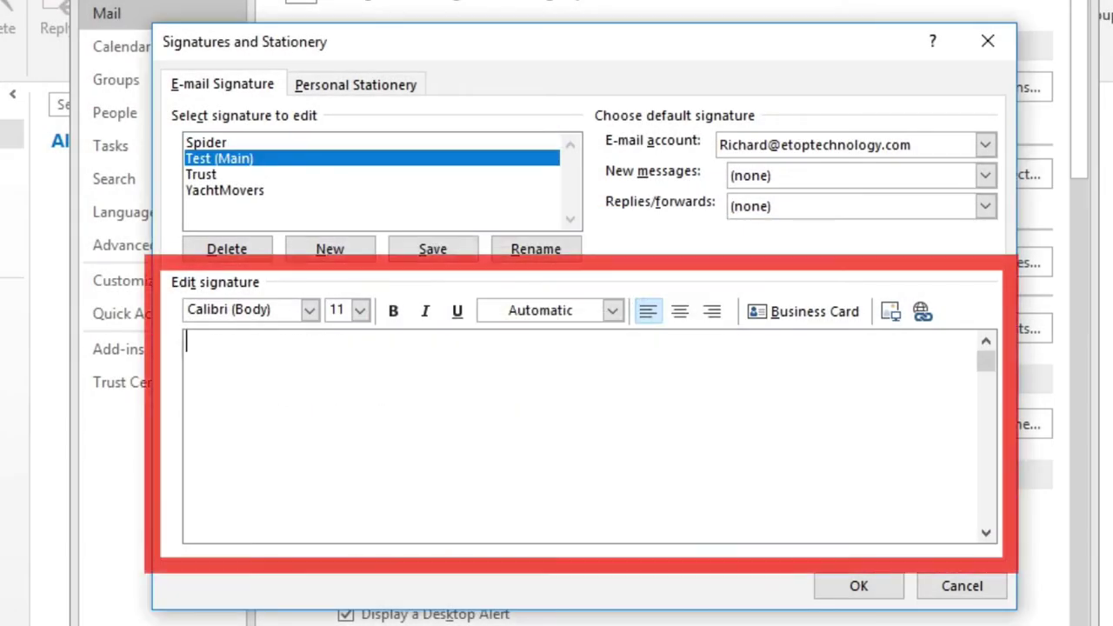
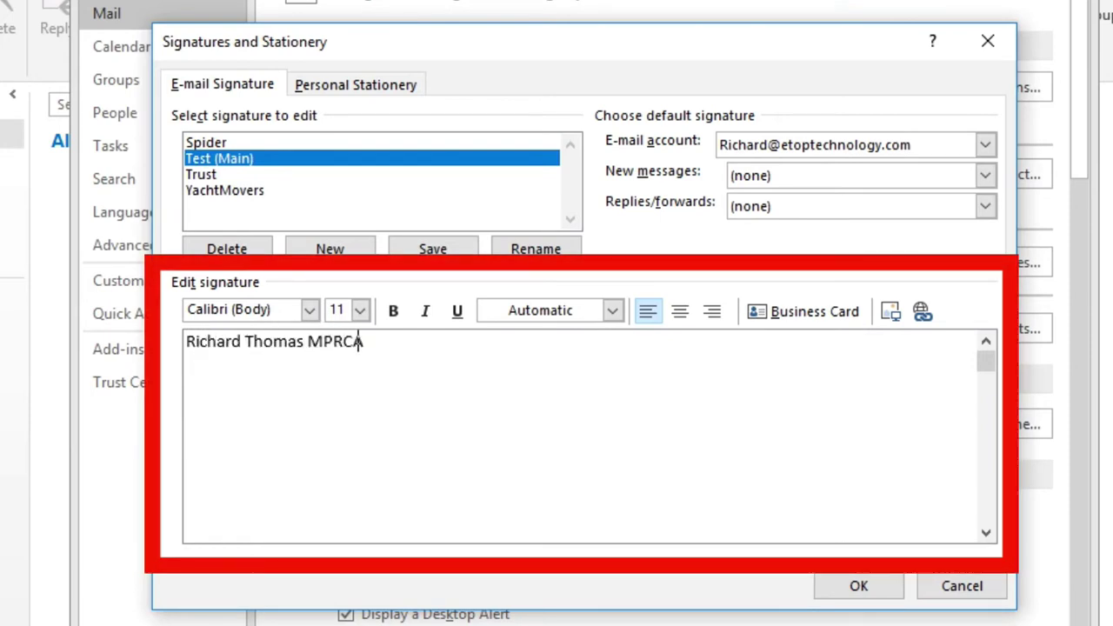
key("Return")
type("Director, S")
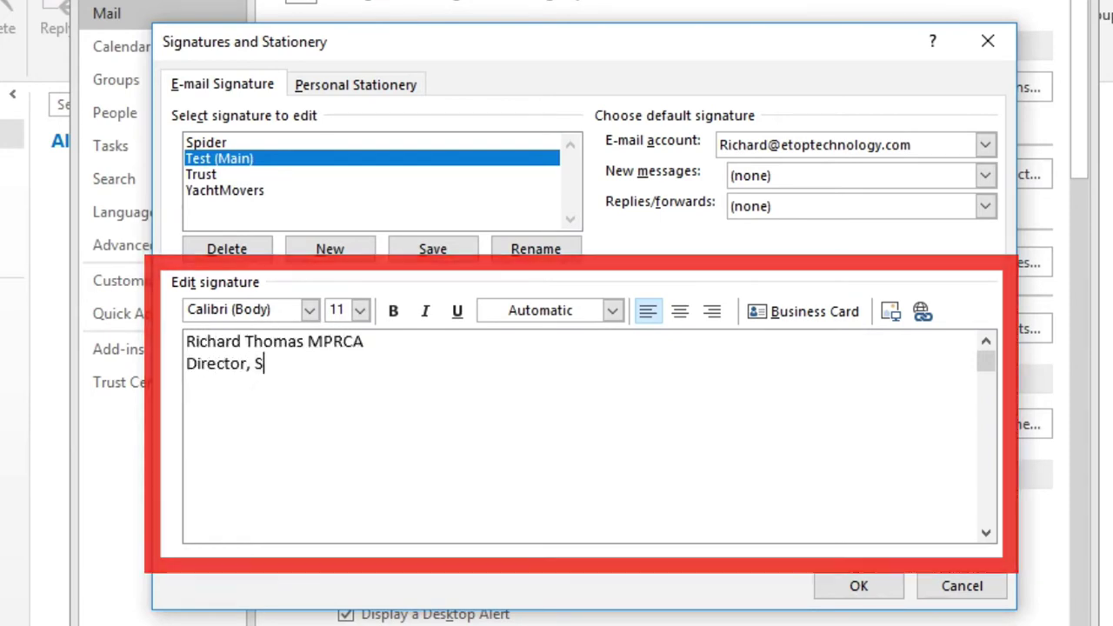
type("pider Communication Limited")
key("Return")
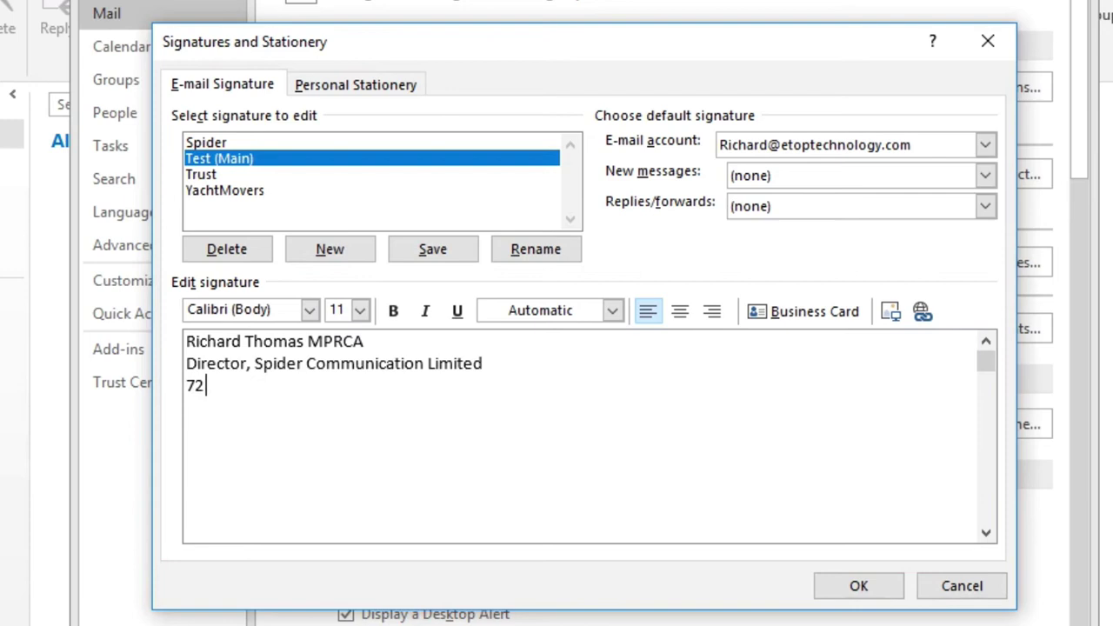
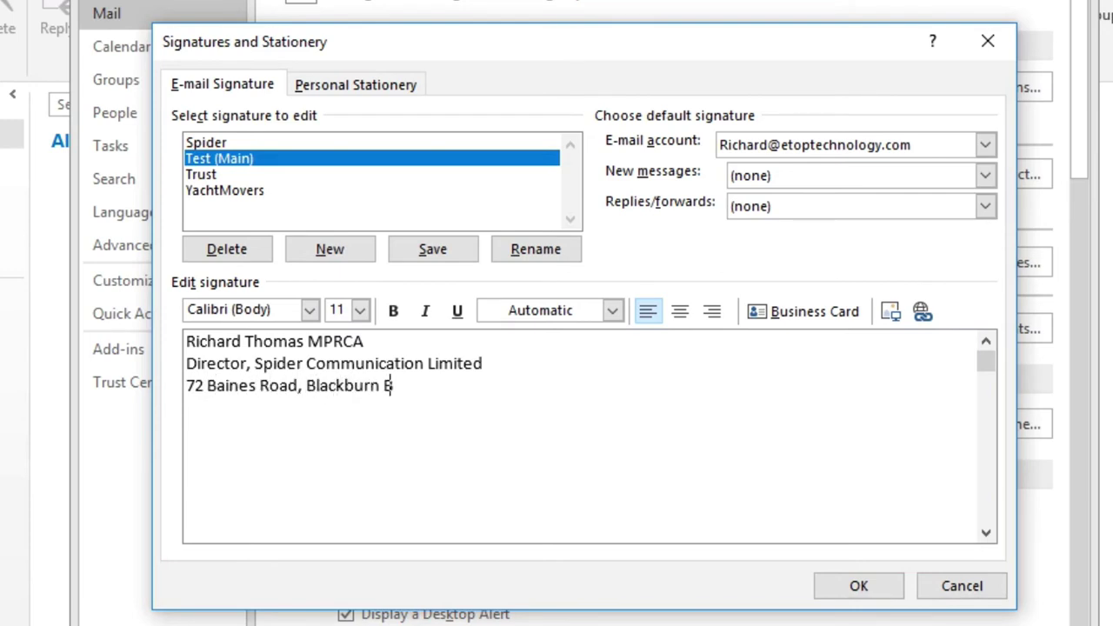
Step: Add the postal address, UNITED KINGDOM, and a line with the phone number and e-mail address
key("Return")
type("UNITED KINGDOM")
key("Return")
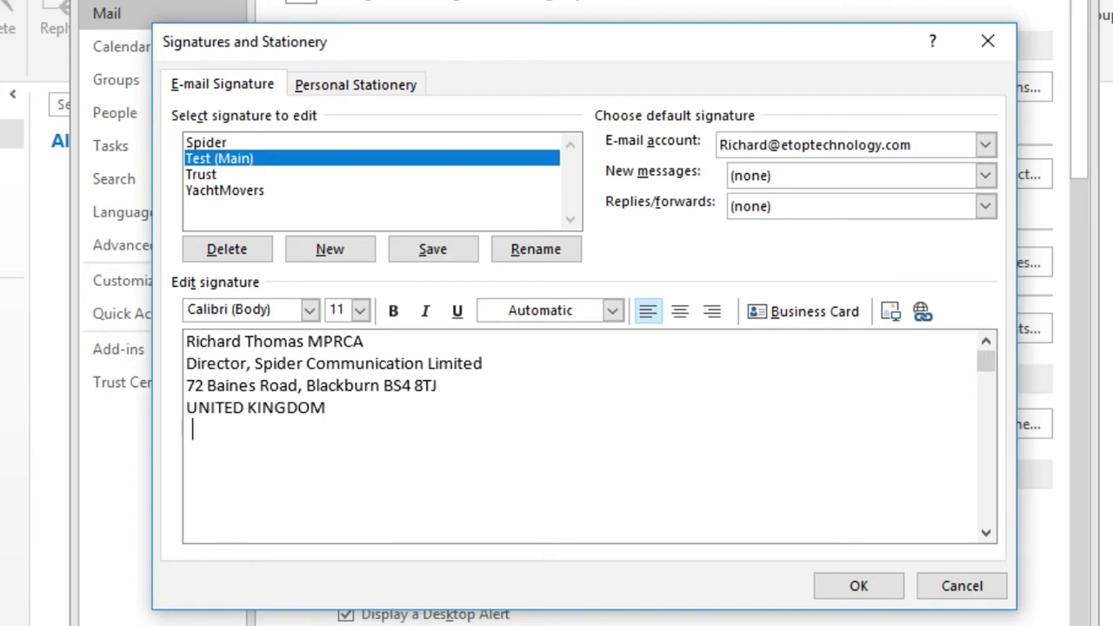
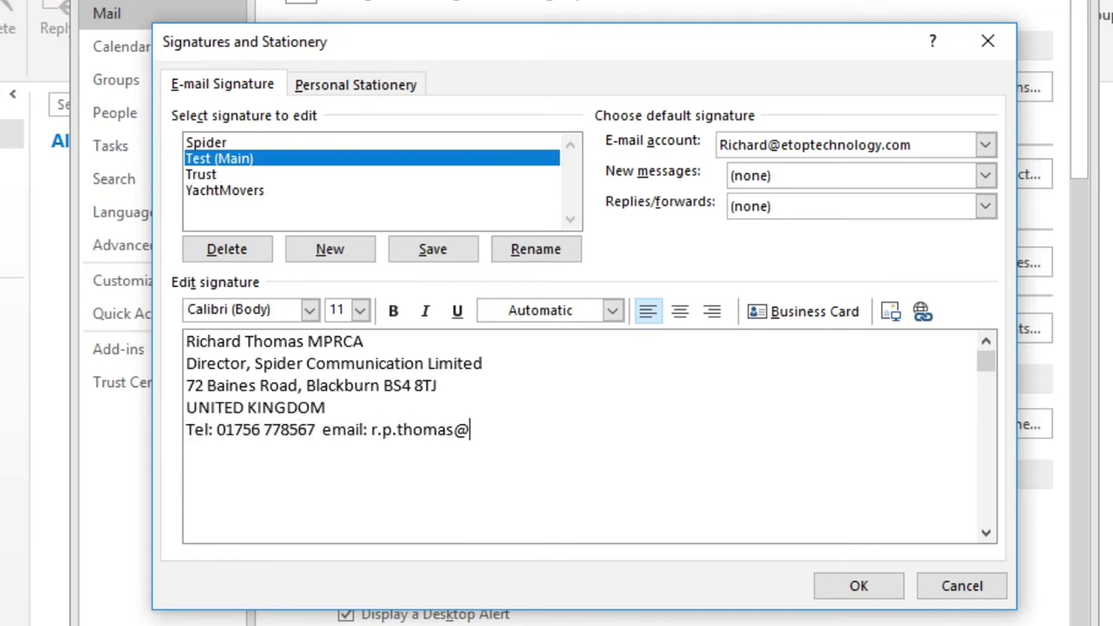
key("Return")
type("htt")
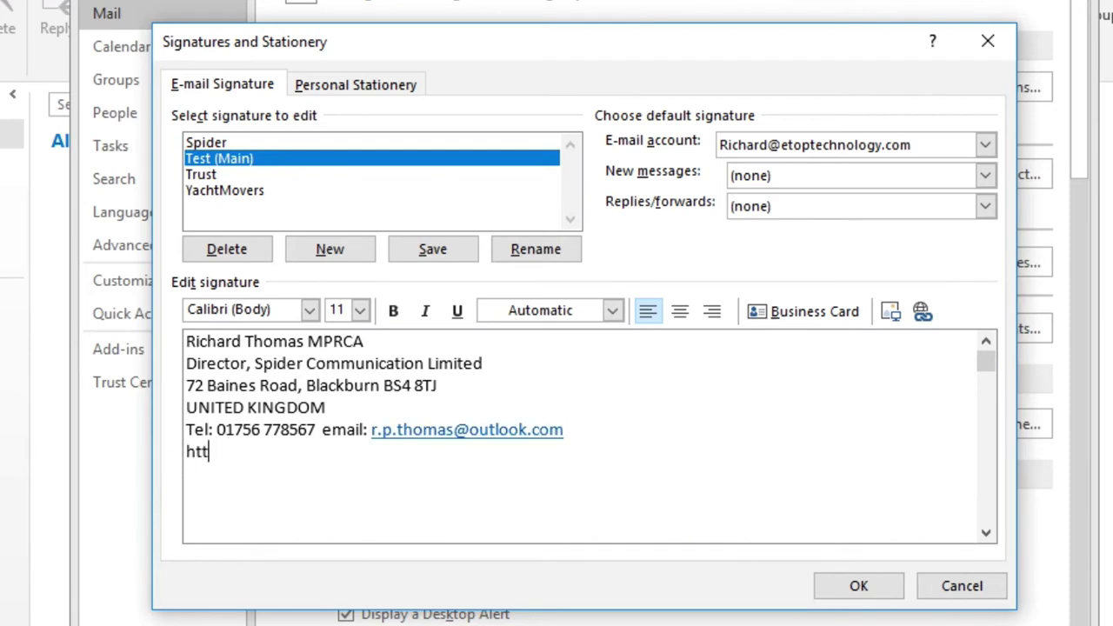
type("p://www.spiderp")
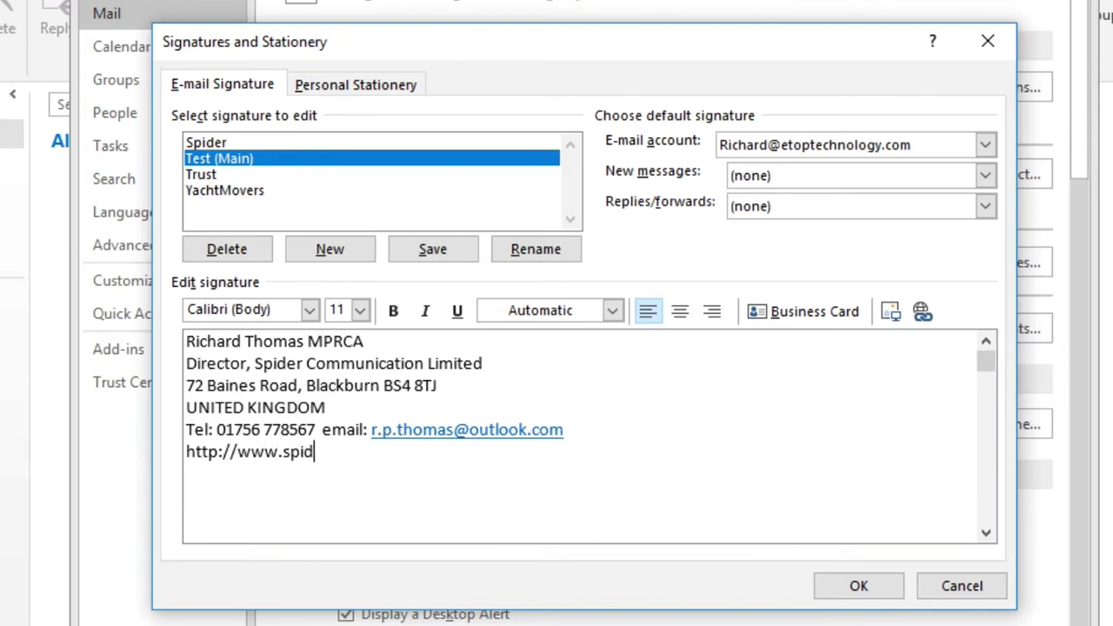
key("BackSpace")
type("communicaiton.co")
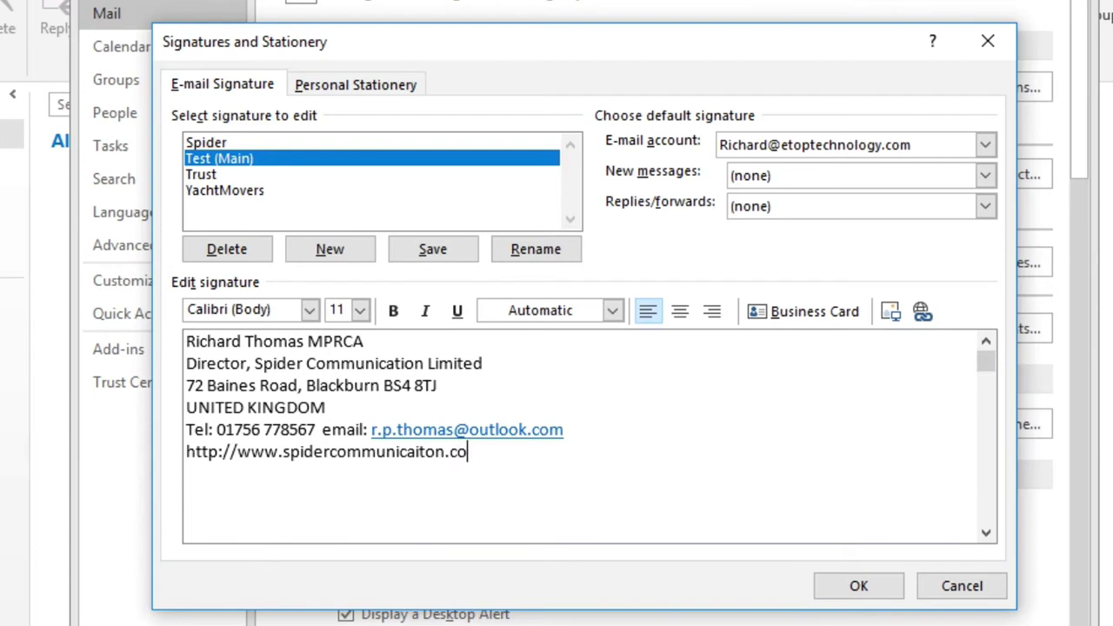
key("BackSpace")
key("BackSpace")
key("BackSpace")
key("BackSpace")
key("BackSpace")
key("BackSpace")
key("BackSpace")
type("tio")
key("BackSpace")
key("BackSpace")
key("BackSpace")
type("tion.co.uk")
key("Return")
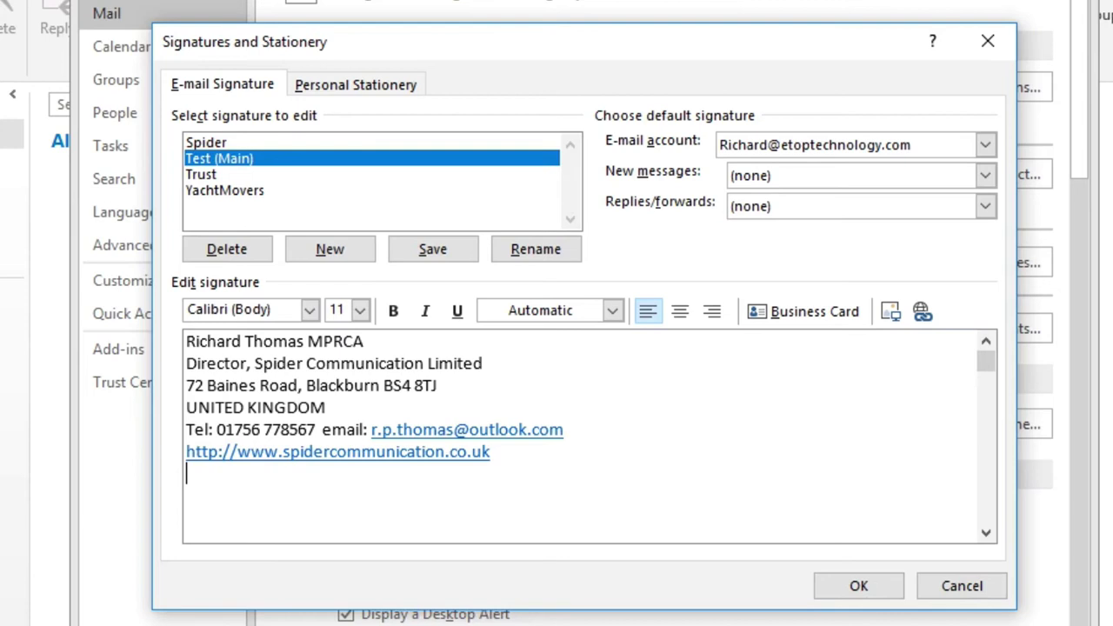
left_click(230, 451)
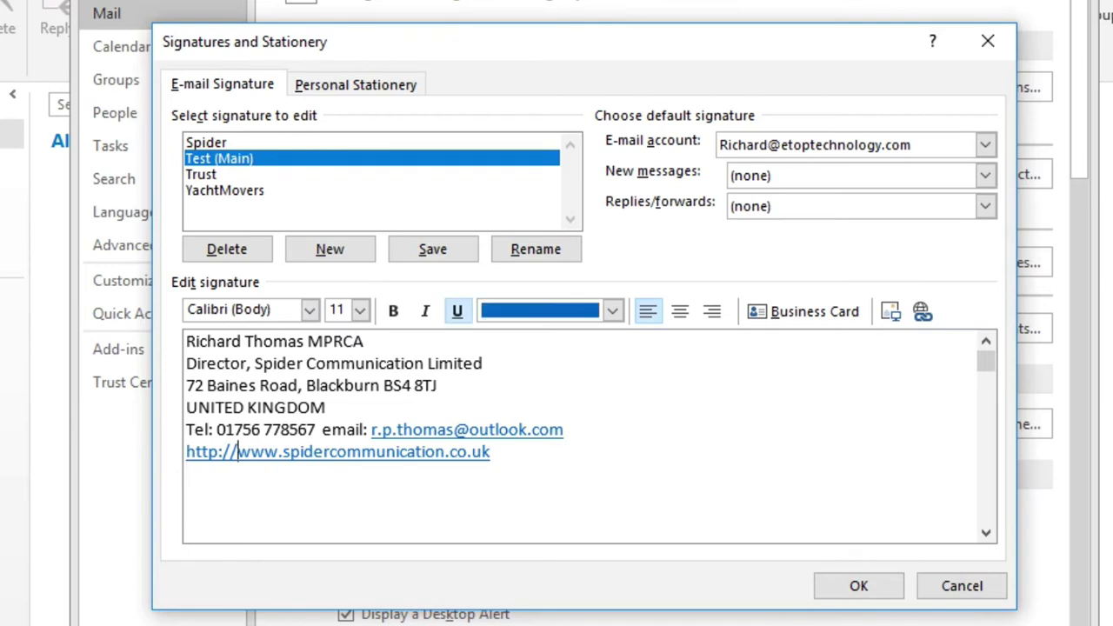
key("BackSpace")
key("BackSpace")
key("BackSpace")
key("BackSpace")
key("BackSpace")
key("BackSpace")
key("BackSpace")
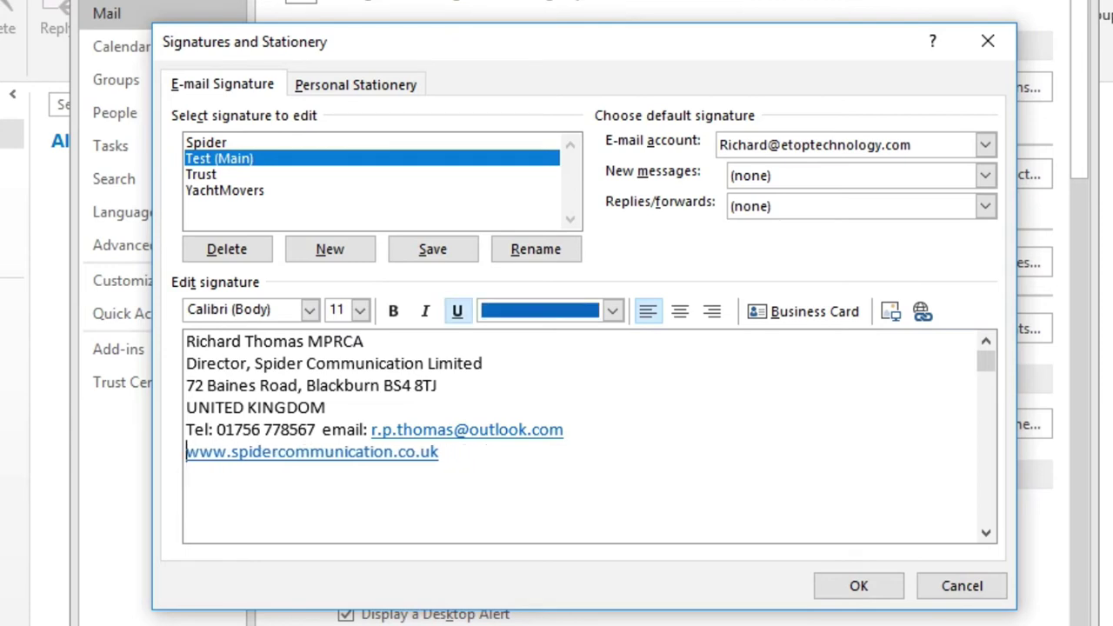
left_click(186, 473)
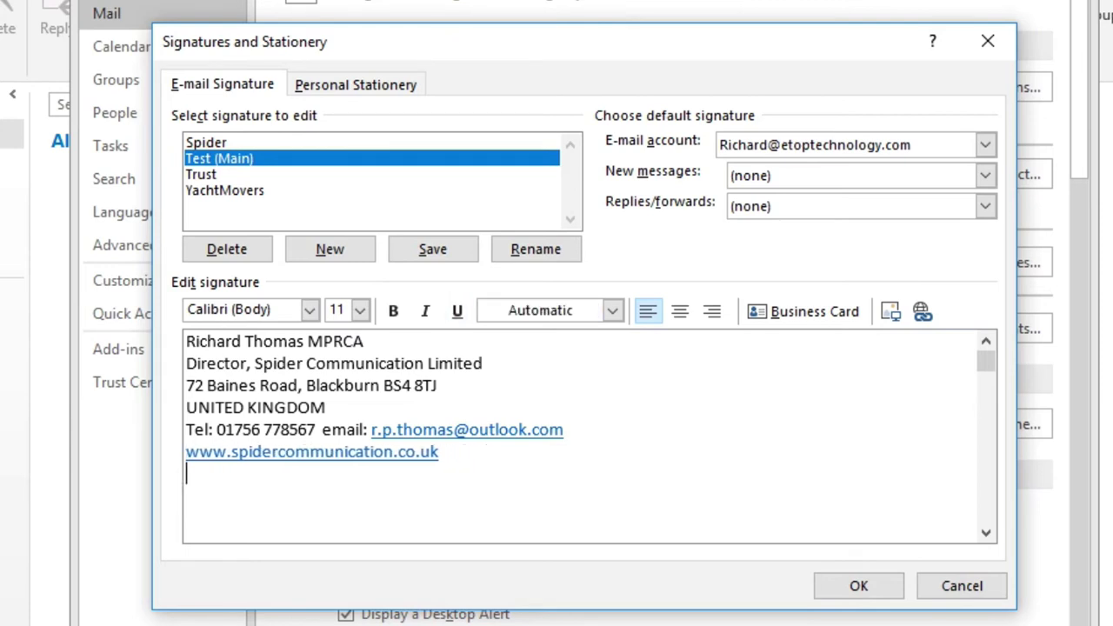
Step: Set every line below the name to 9-point font size
left_click(186, 364)
left_click(439, 451, "shift")
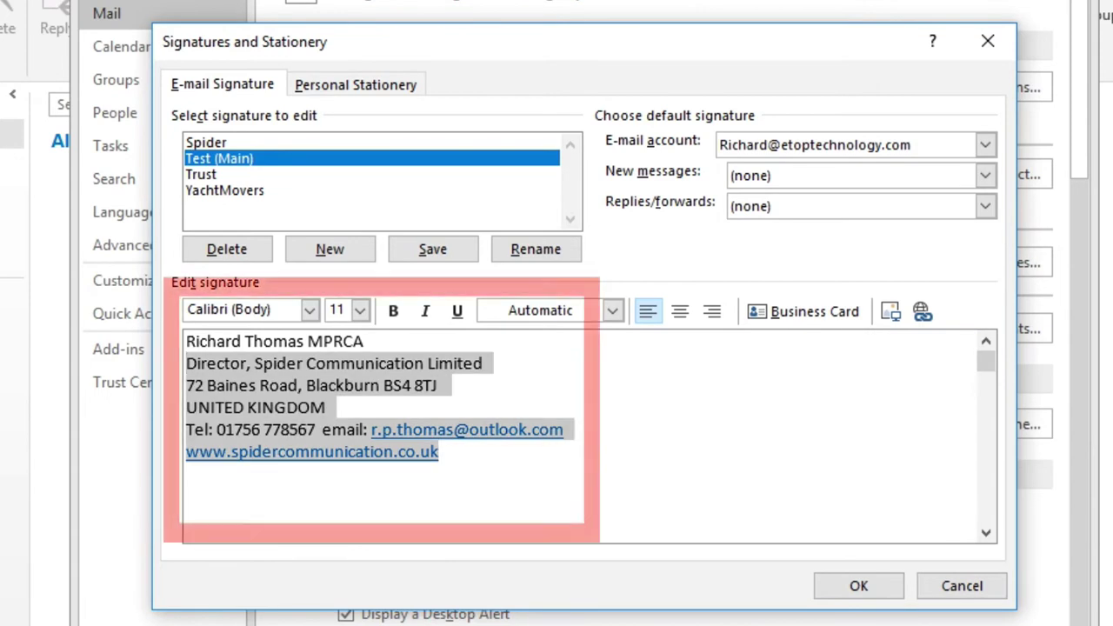
left_click(360, 310)
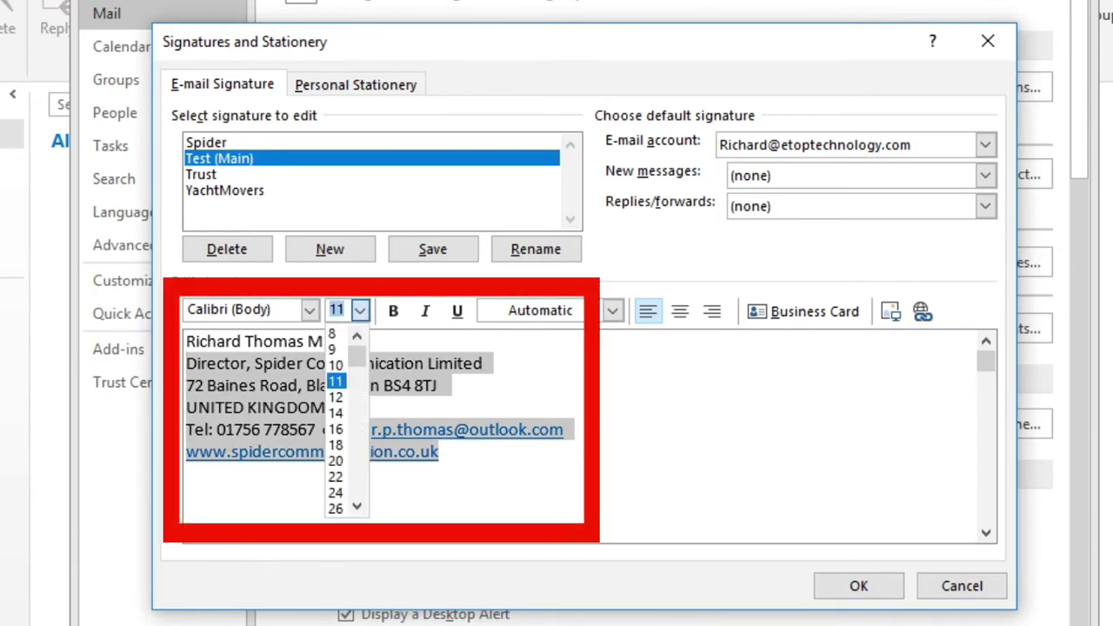
left_click(336, 365)
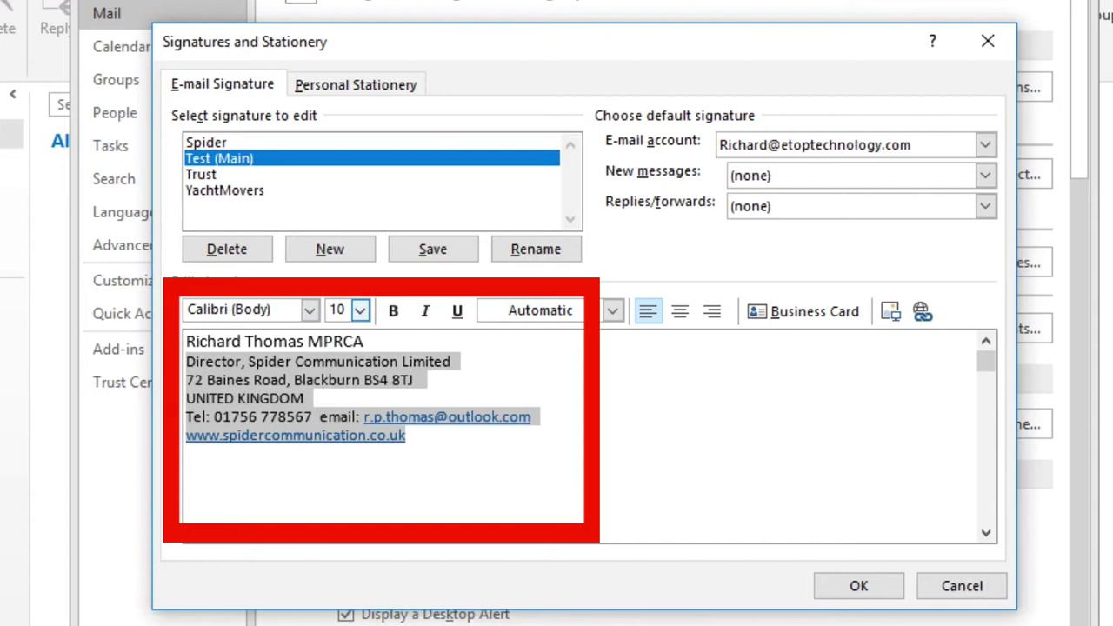
left_click(360, 309)
left_click(336, 347)
left_click(186, 448)
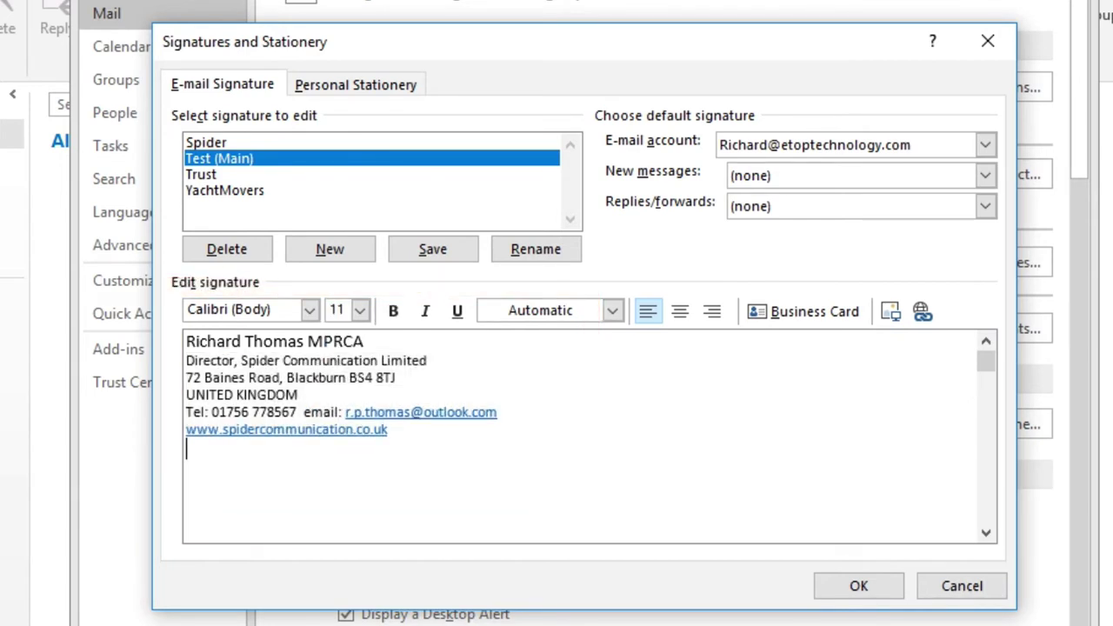
Step: Choose Test (Main) as the New messages default signature for the current account
key("alt+Down")
key("Return")
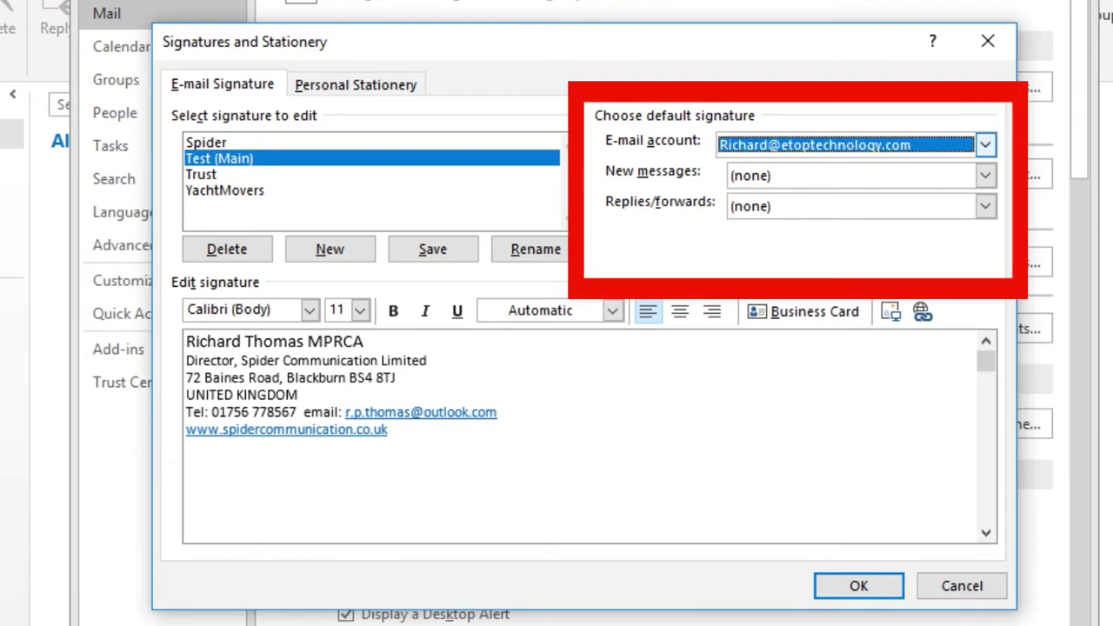
key("Tab")
key("alt+Down")
key("Down")
key("Down")
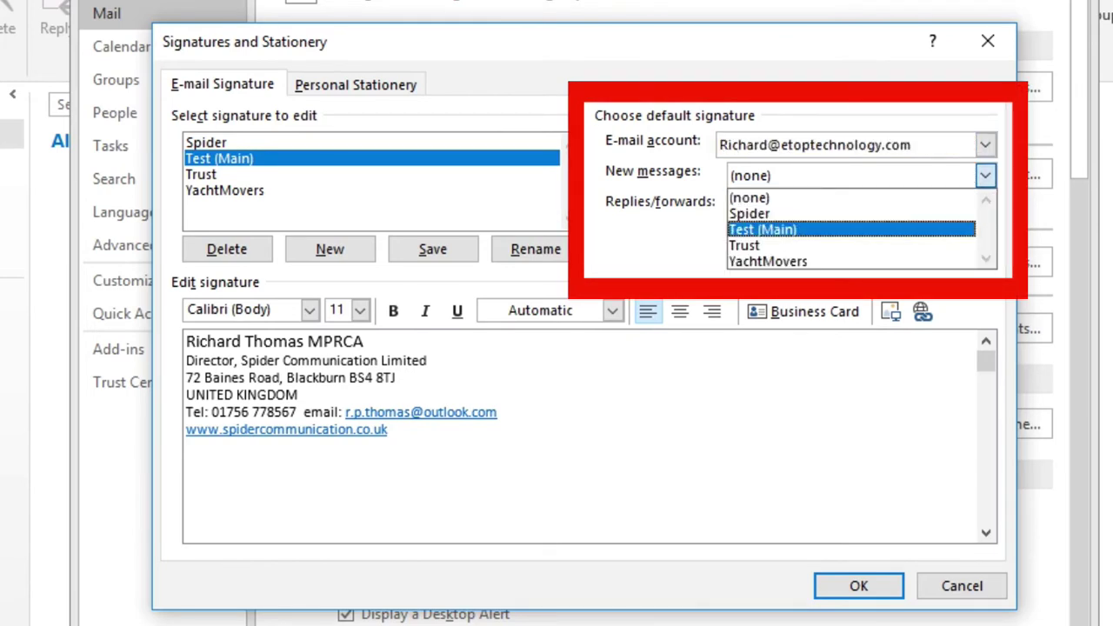
key("Return")
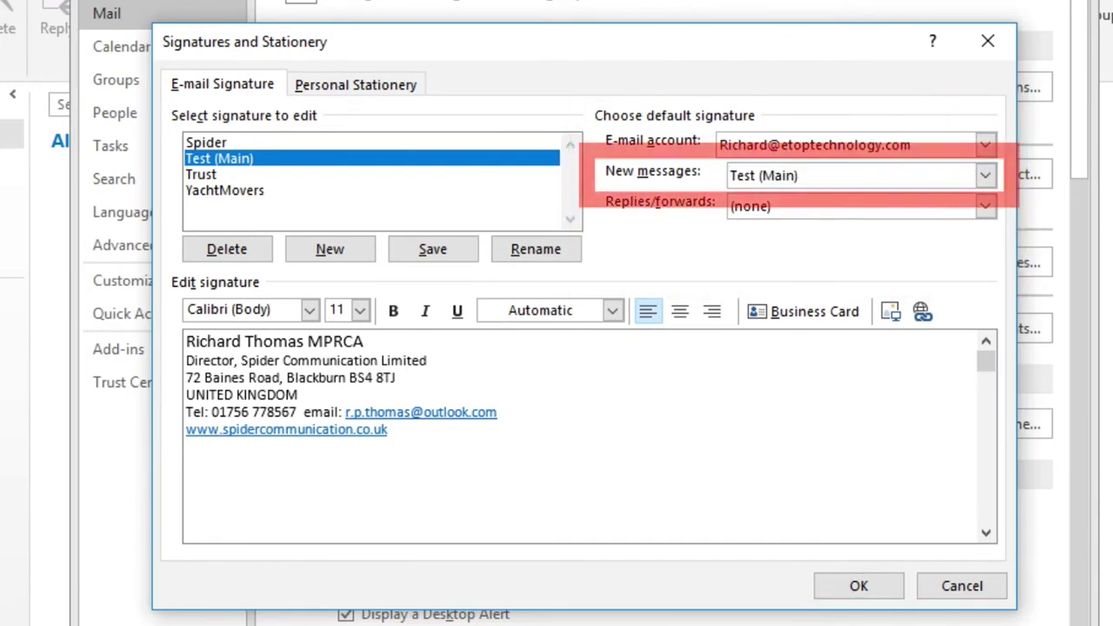
left_click(388, 429)
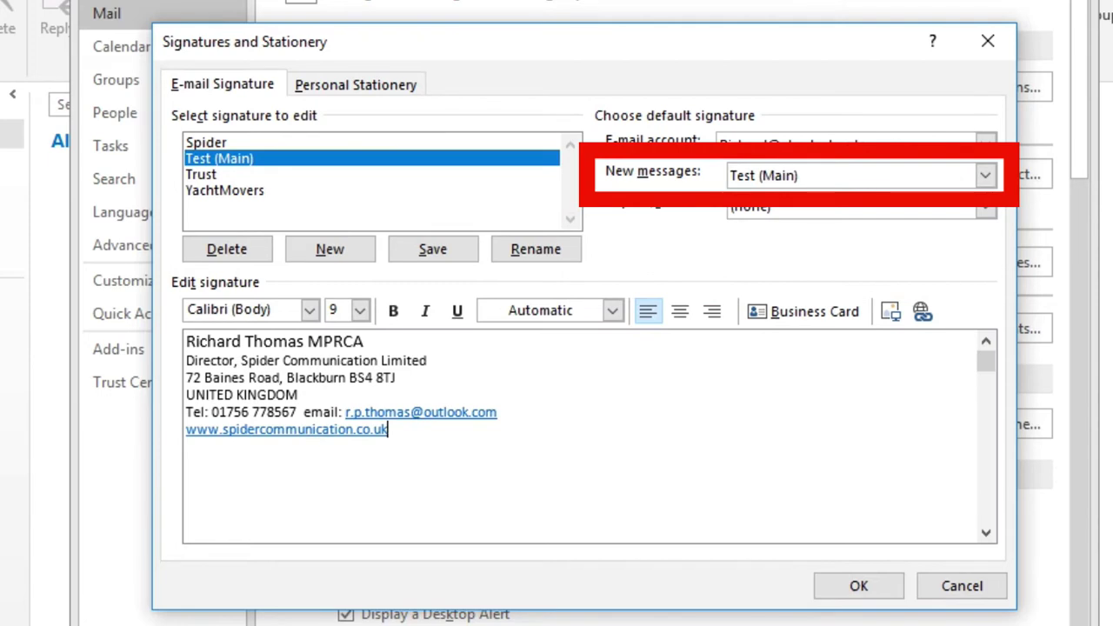
left_click(206, 143)
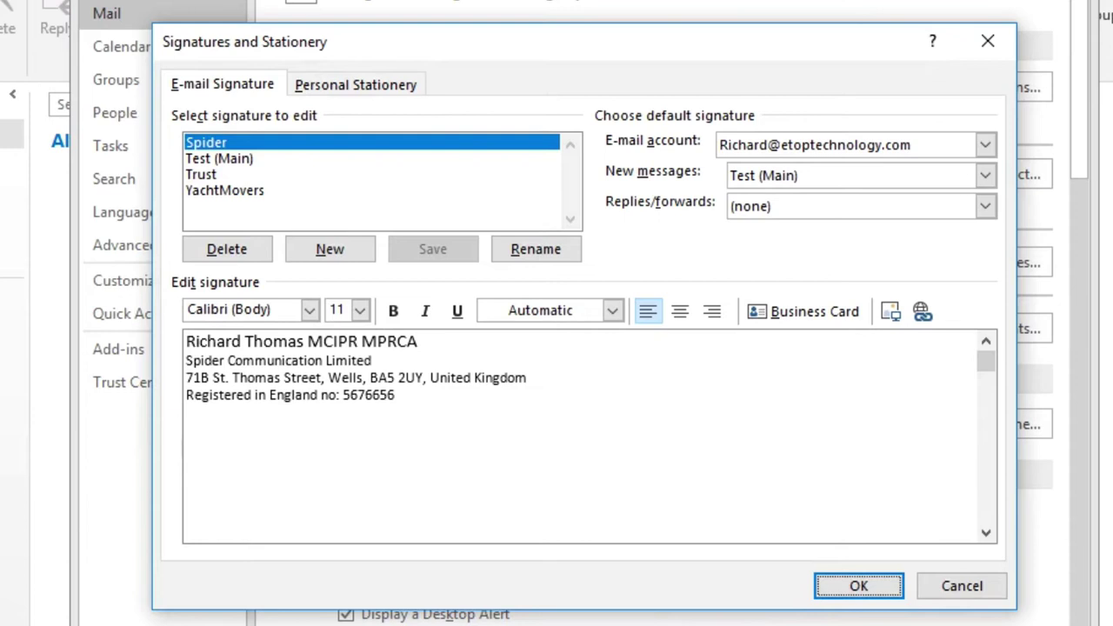
Step: Copy all of Test (Main)'s text into a new signature named 'Test (replies)'
left_click(218, 158)
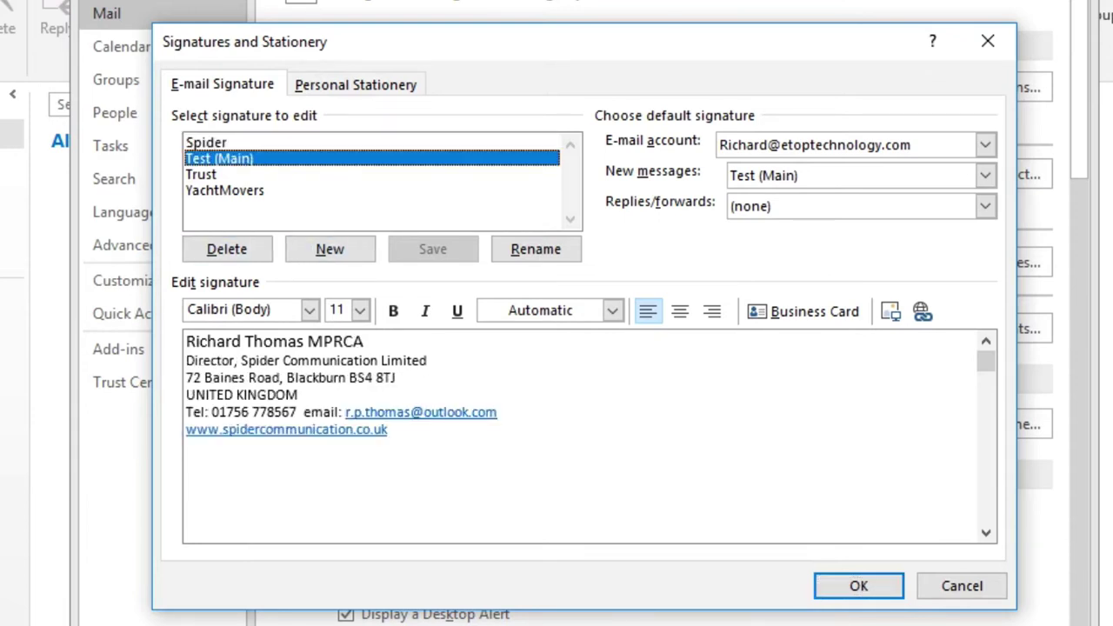
left_click(186, 341)
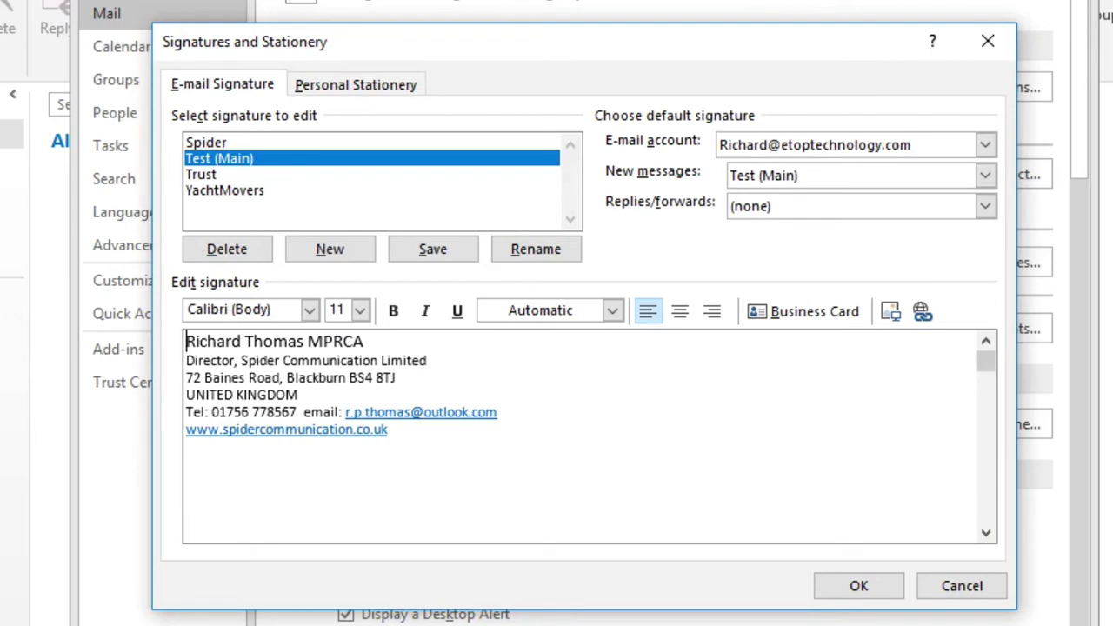
key("ctrl+a")
key("ctrl+c")
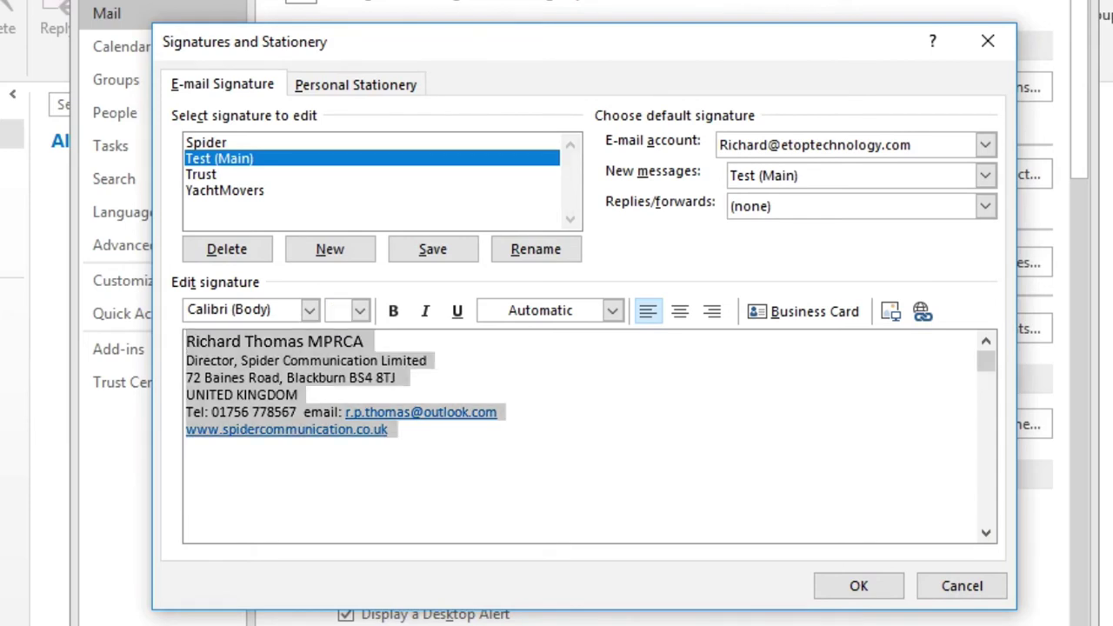
left_click(330, 248)
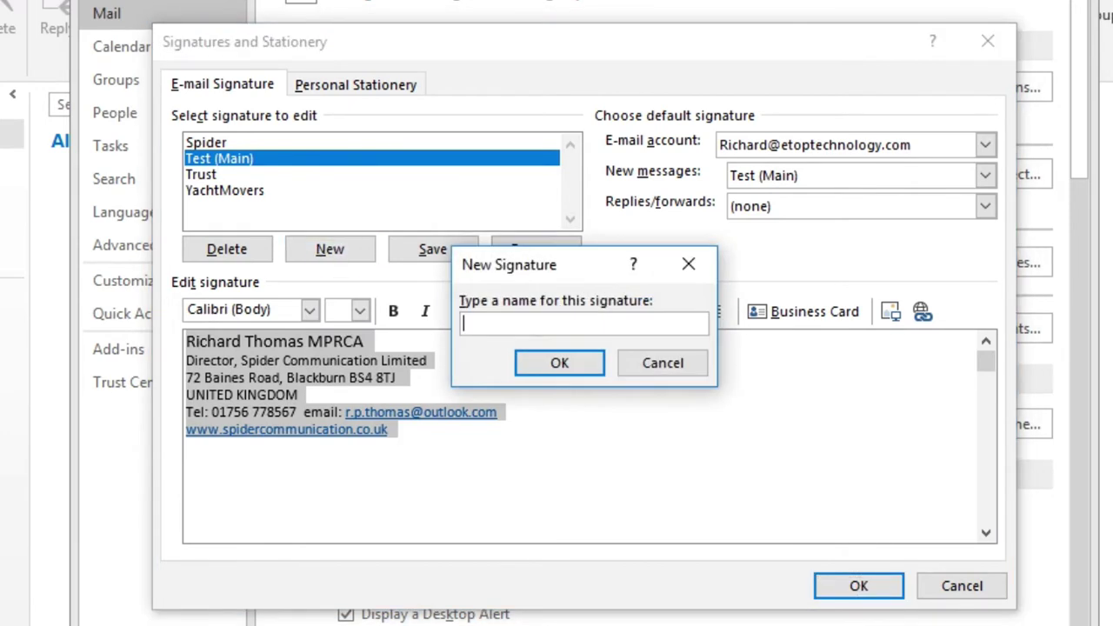
type("Test (replies)")
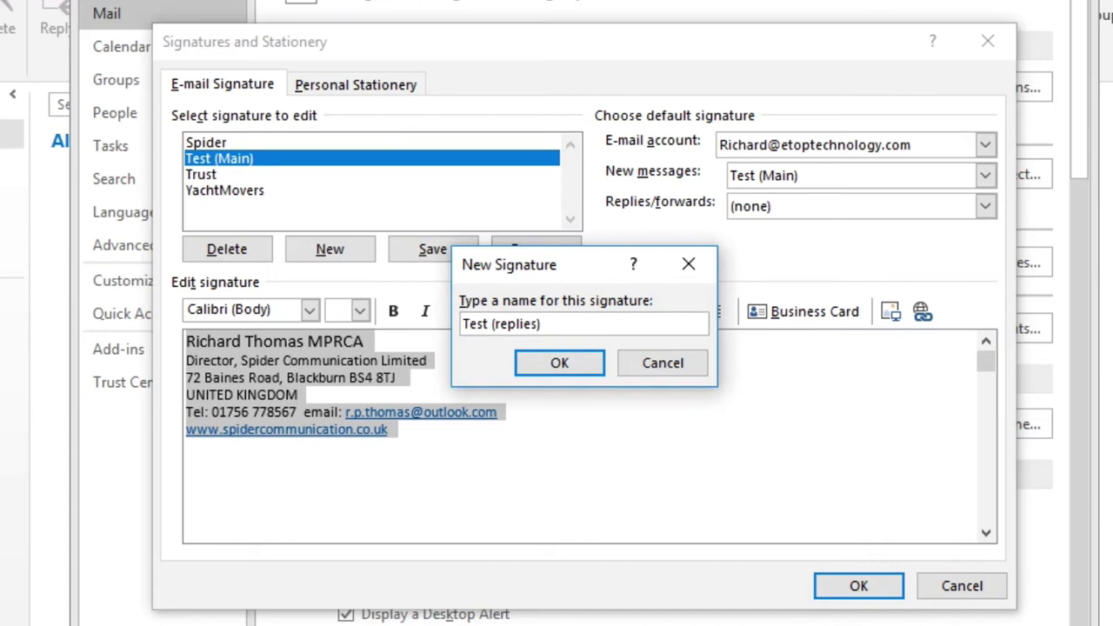
key("Return")
key("ctrl+v")
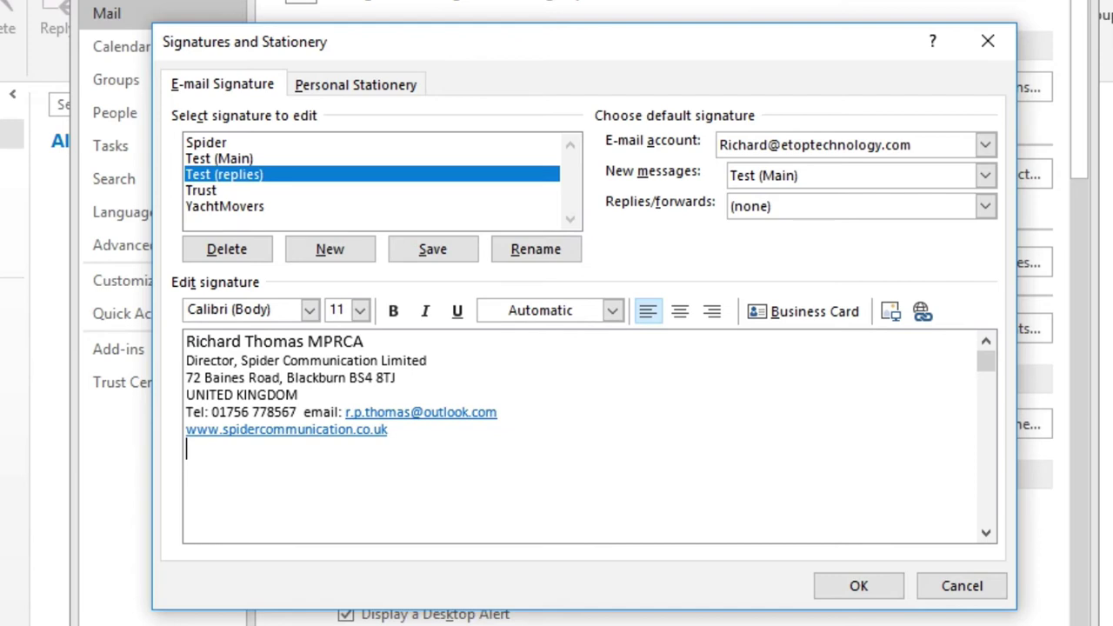
Step: Delete the title, address, e-mail and website lines, leaving only the name and phone line
left_click_drag(244, 341, 299, 395)
key("Delete")
key("Delete")
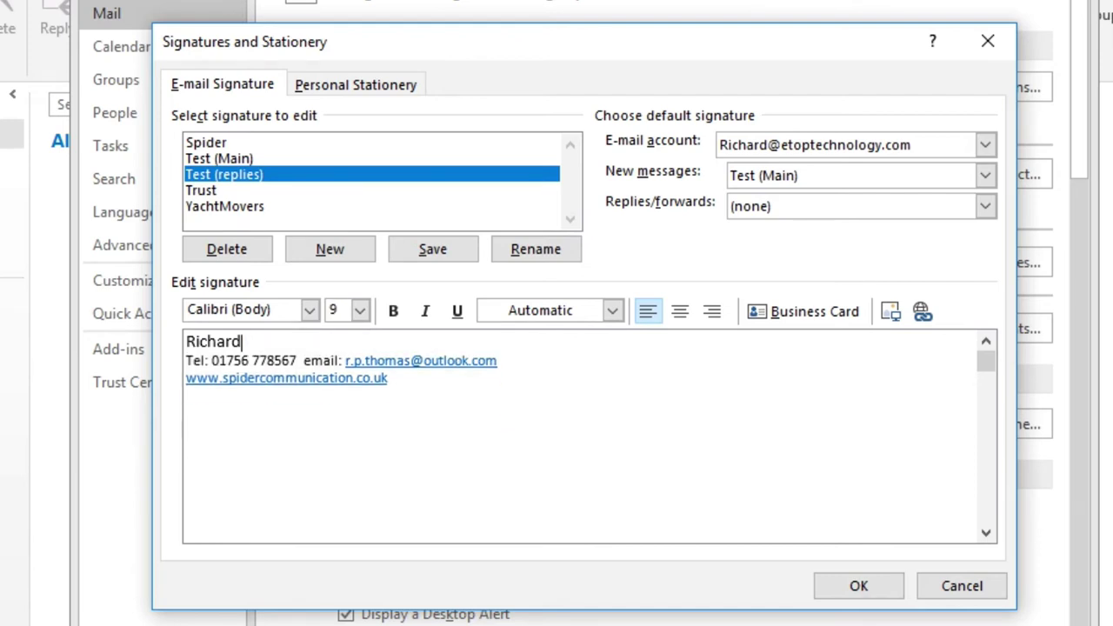
left_click(298, 360)
key("ctrl+shift+End")
key("Delete")
Step: Set Test (replies) as the default signature for replies and forwards
left_click(985, 175)
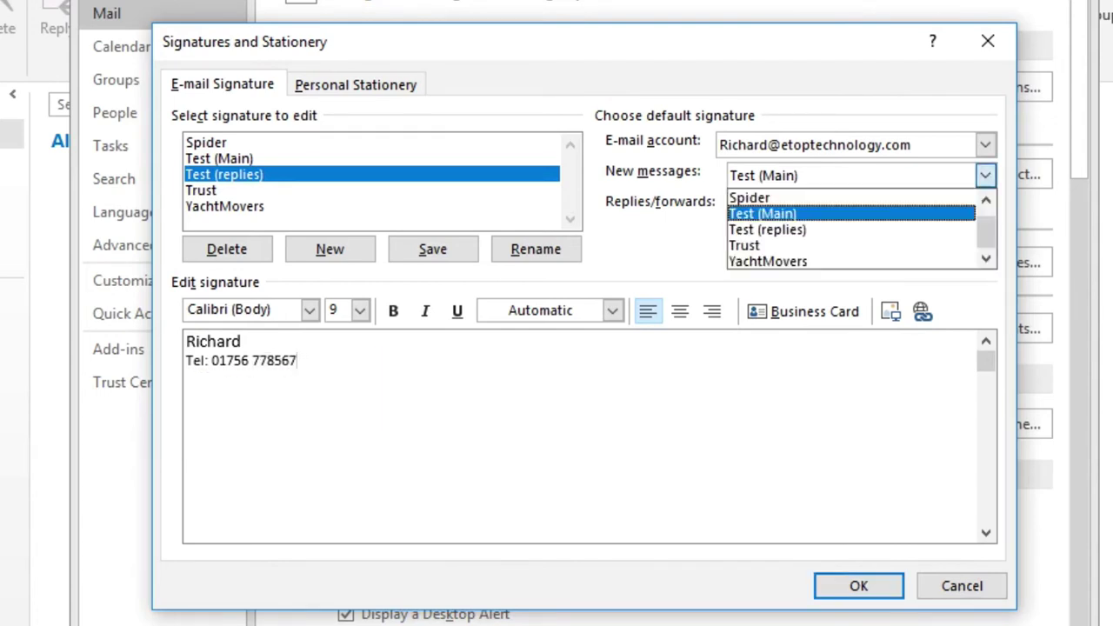
left_click(985, 175)
left_click(985, 206)
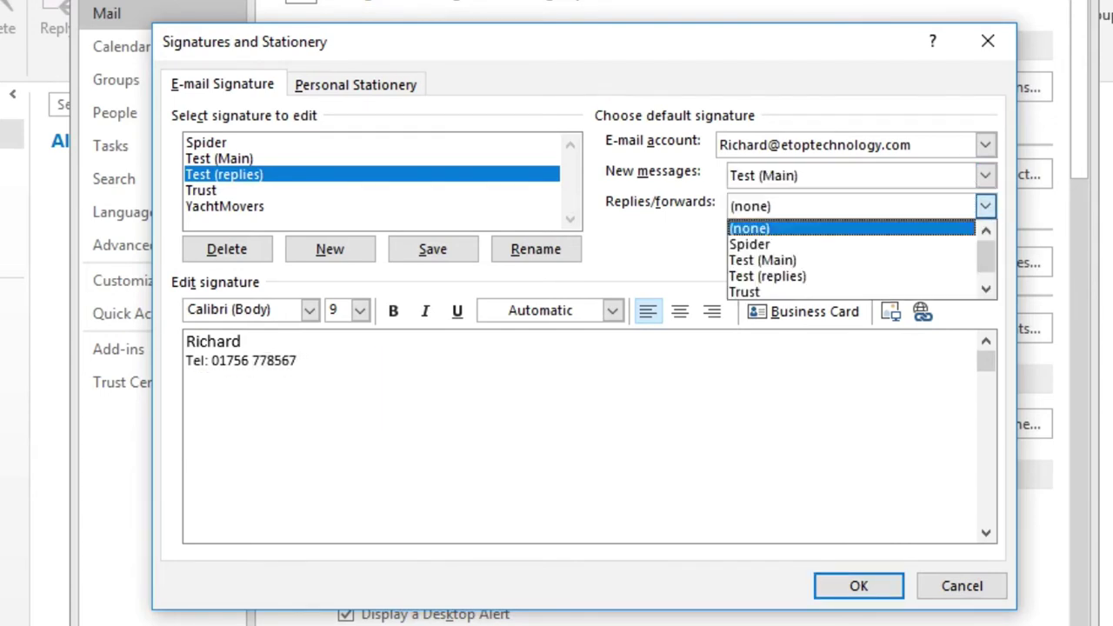
left_click(767, 276)
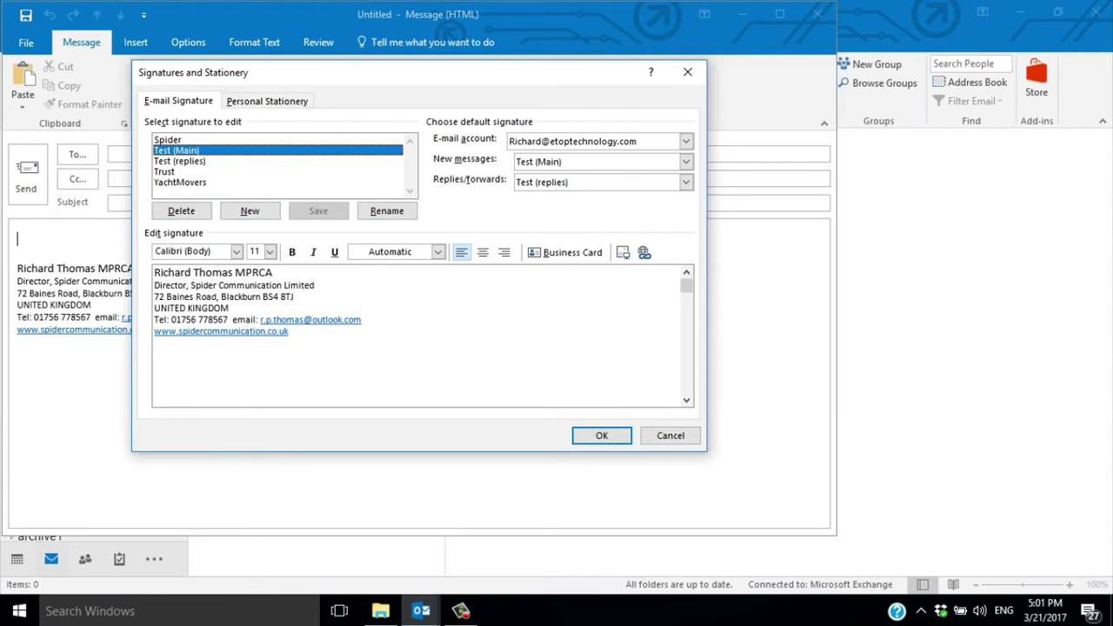
left_click(154, 343)
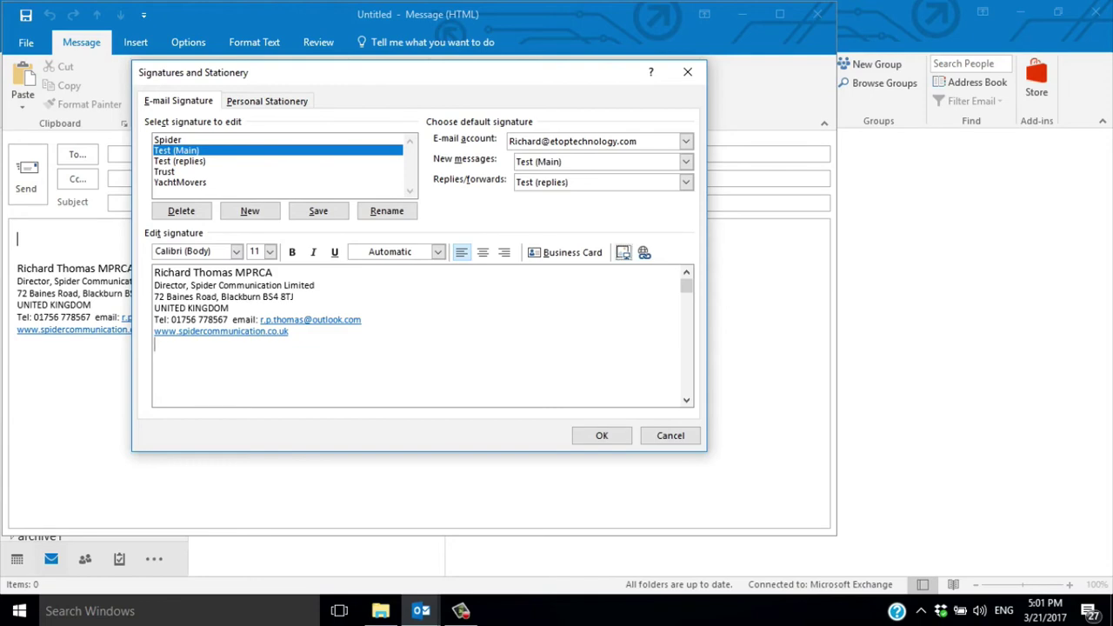
left_click(622, 252)
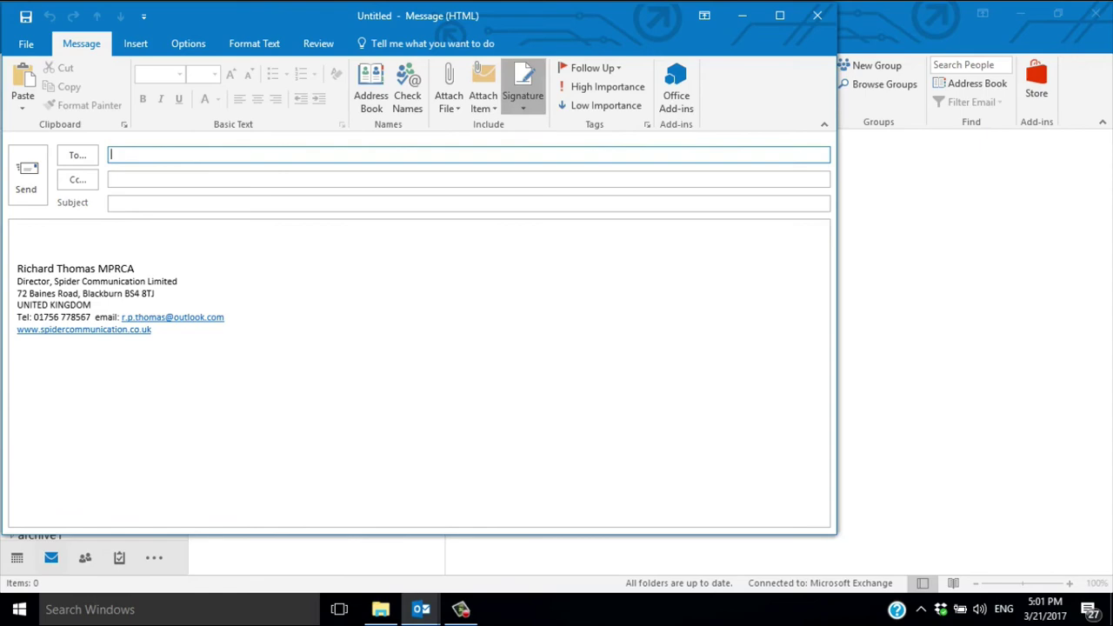
left_click(522, 97)
left_click(553, 225)
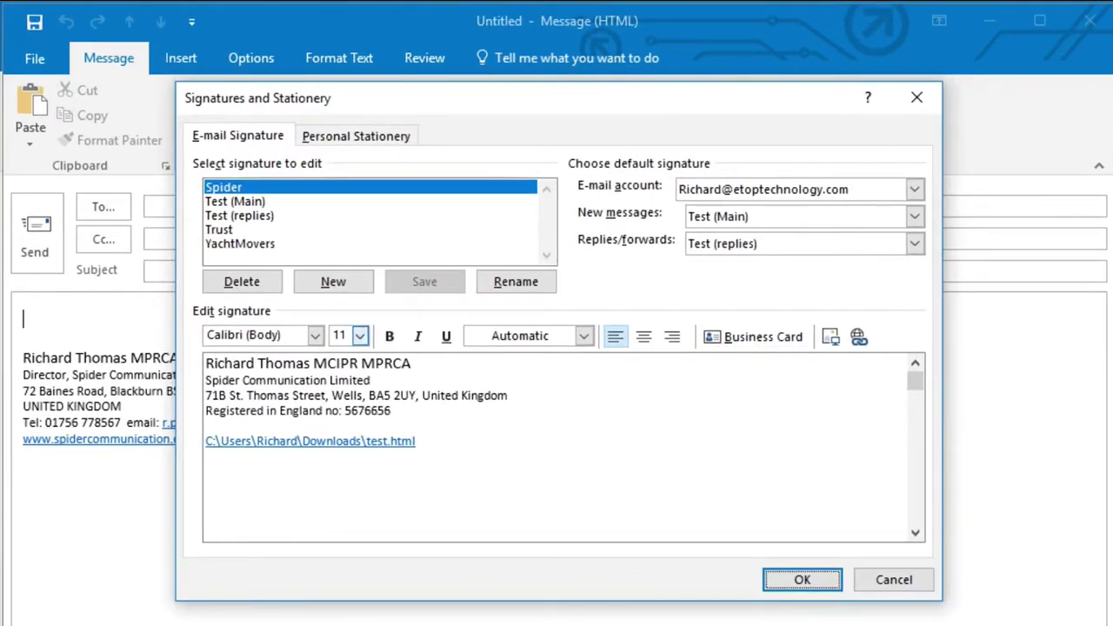
Step: Insert jixbXjGiE.png under Test (Main)'s website line, save, and start a test message
left_click(235, 201)
left_click(225, 465)
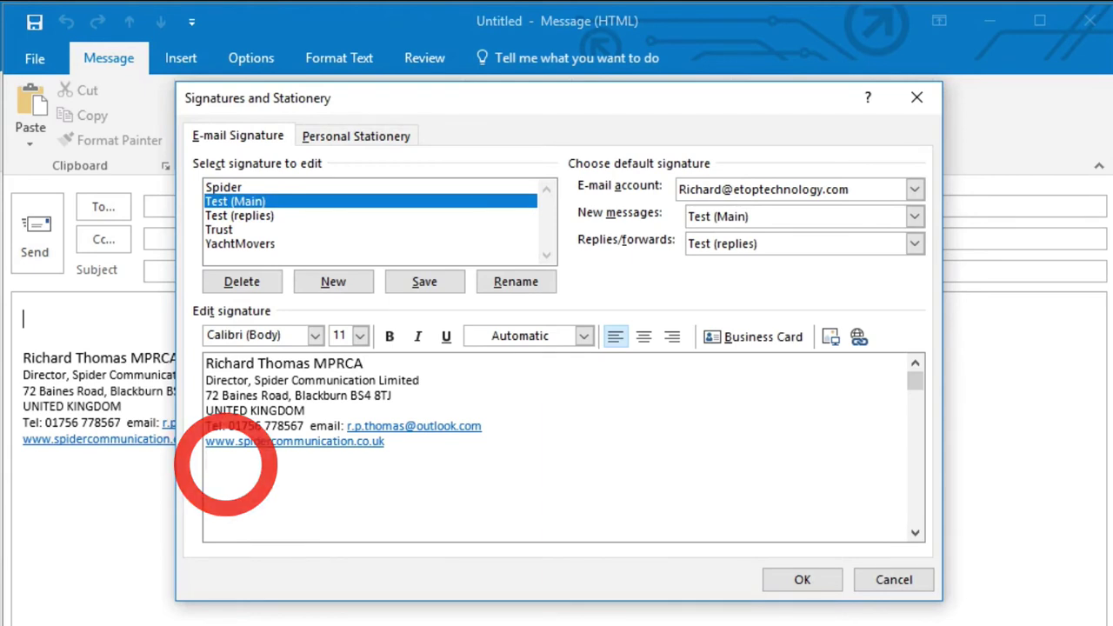
left_click(829, 336)
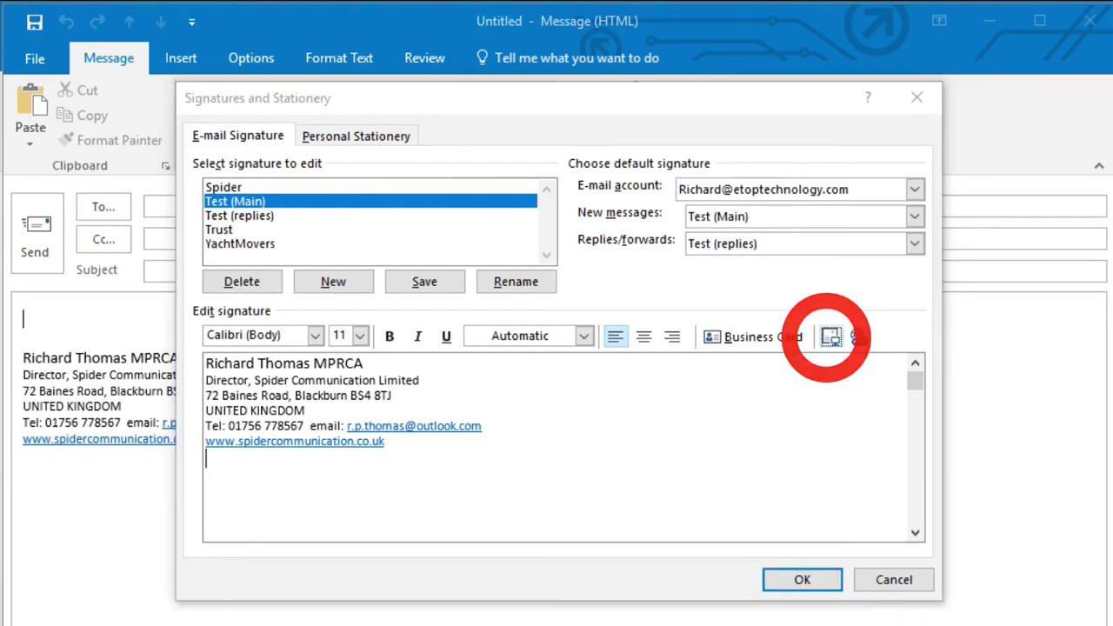
left_click(831, 292)
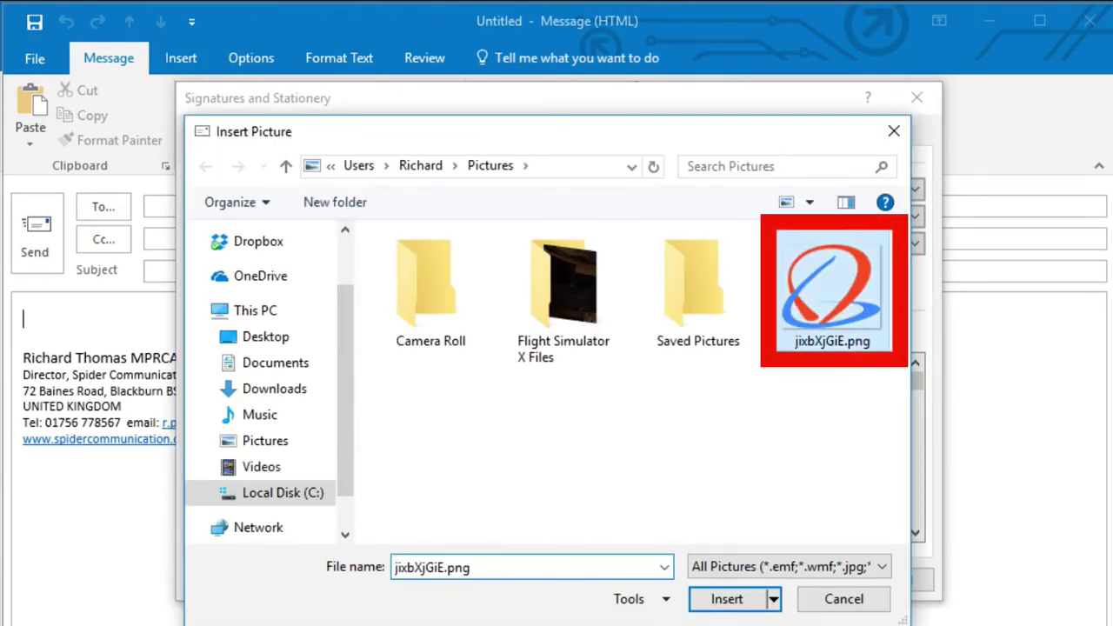
left_click(726, 598)
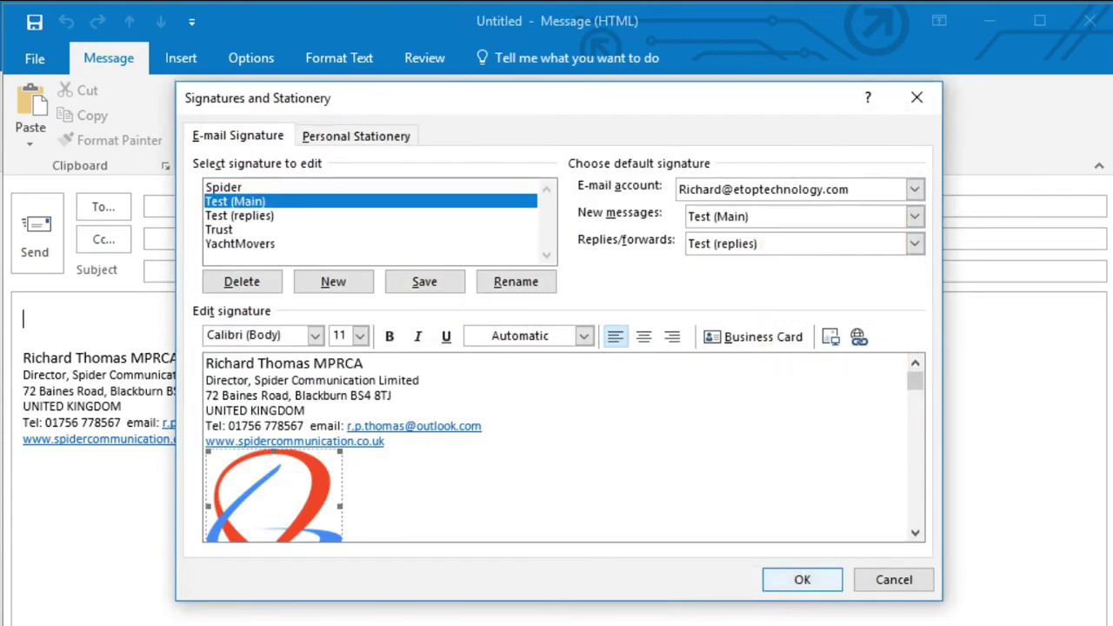
left_click(801, 579)
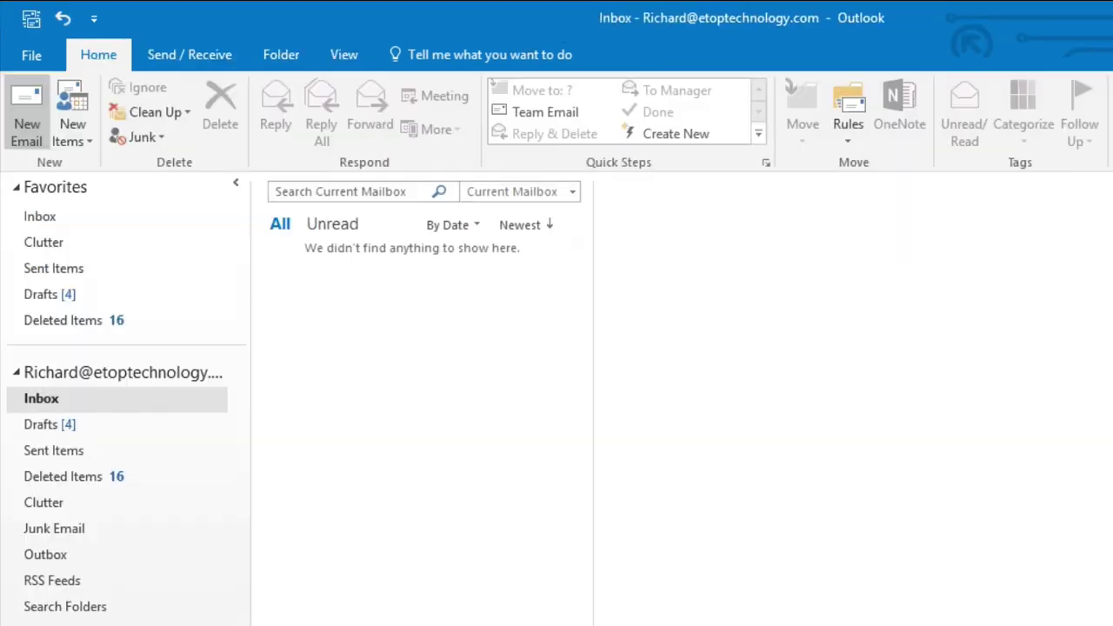
left_click(26, 113)
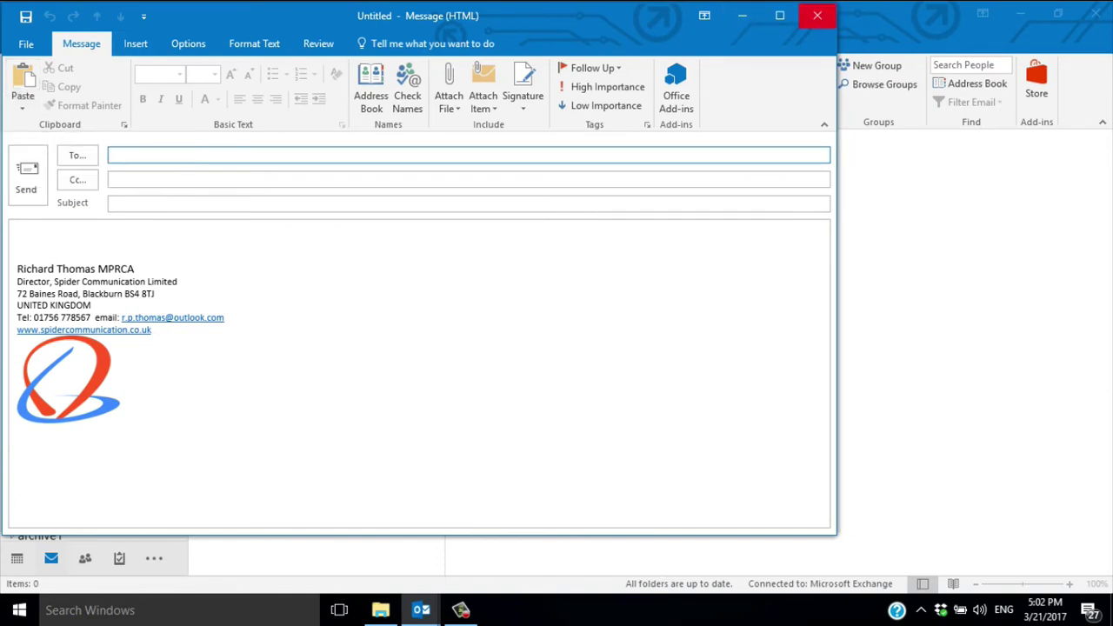
Step: Close the Untitled test message window to return to the Inbox
left_click(817, 16)
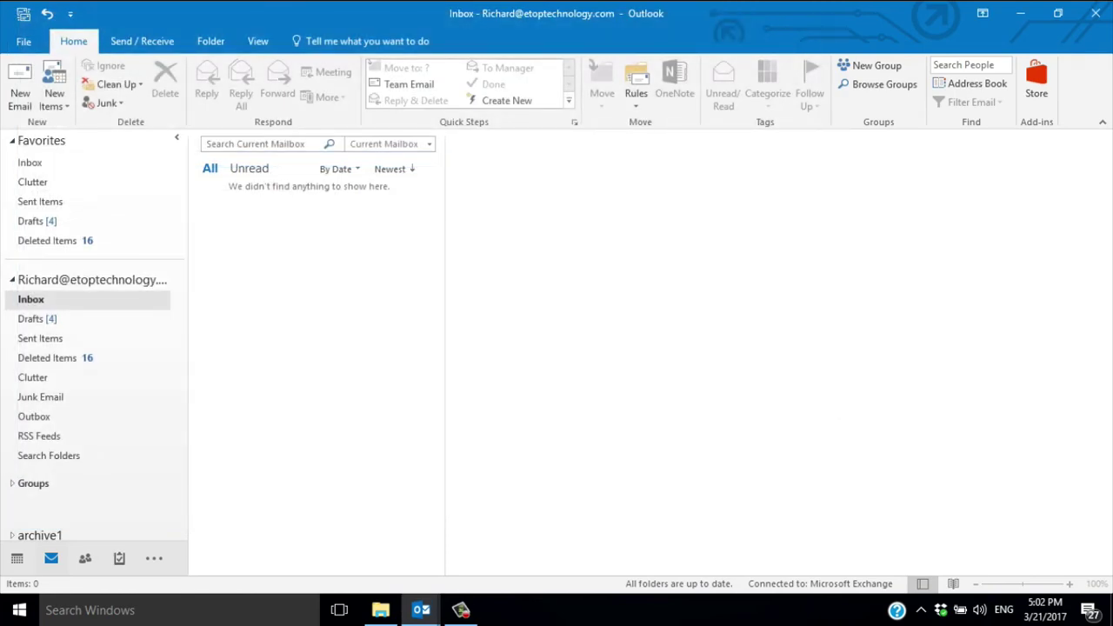